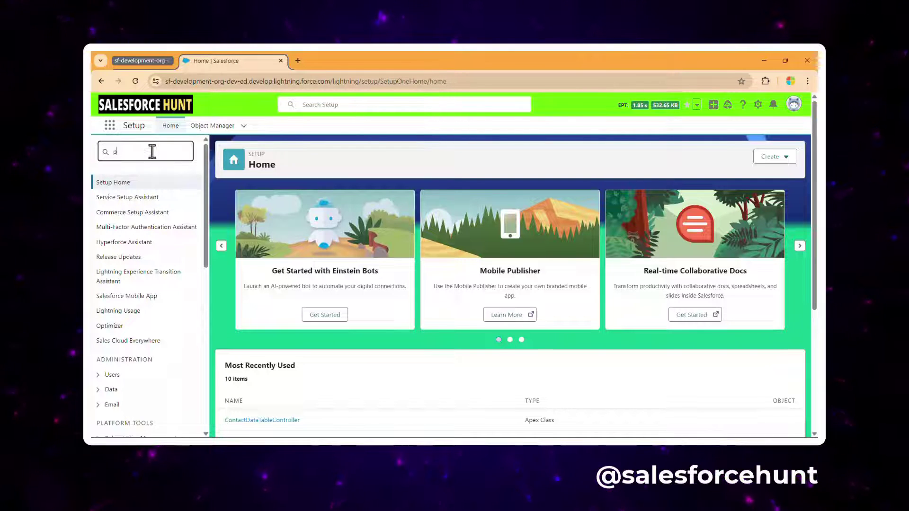
Step: Create and save a new permission set labelled 'RO', letting the API name auto-fill
type("s")
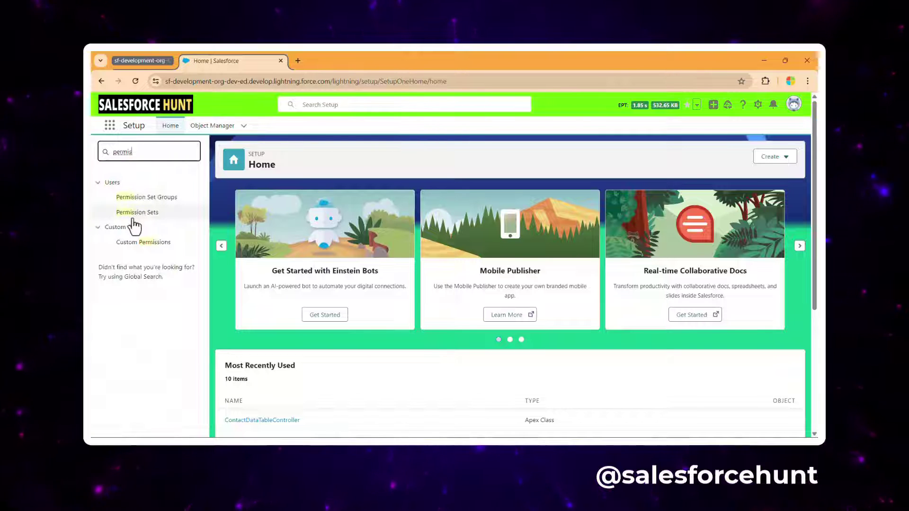
left_click(136, 214)
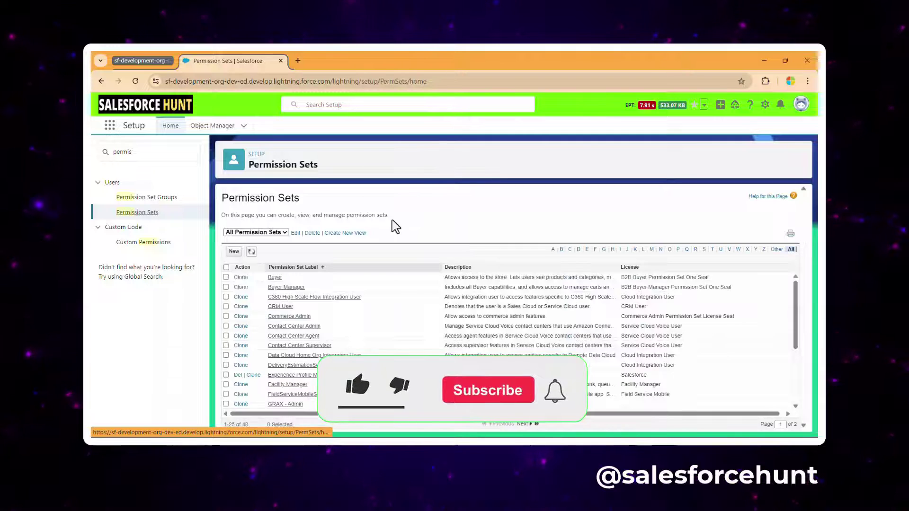
left_click(234, 252)
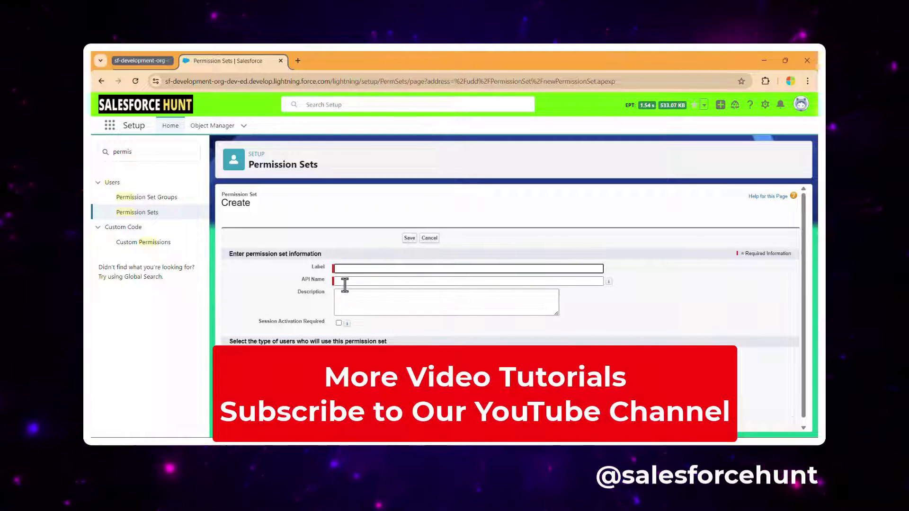
type("RO")
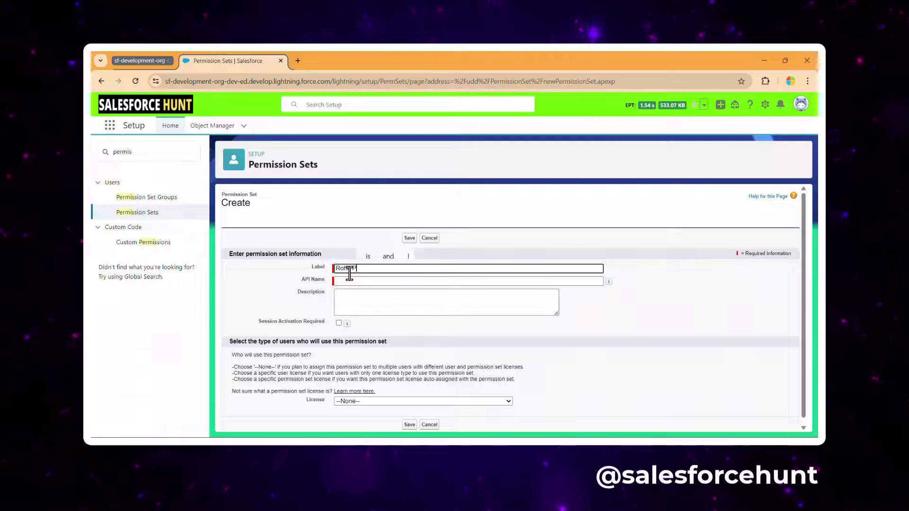
key("Tab")
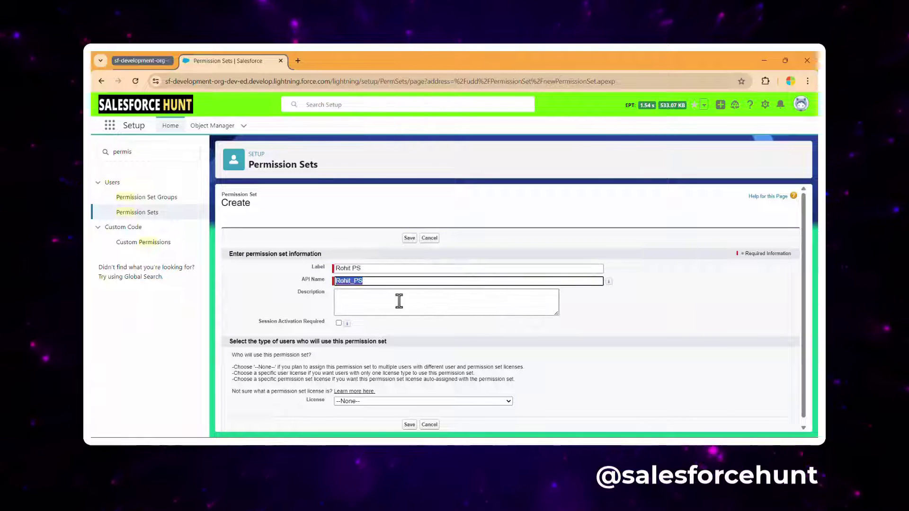
left_click(413, 239)
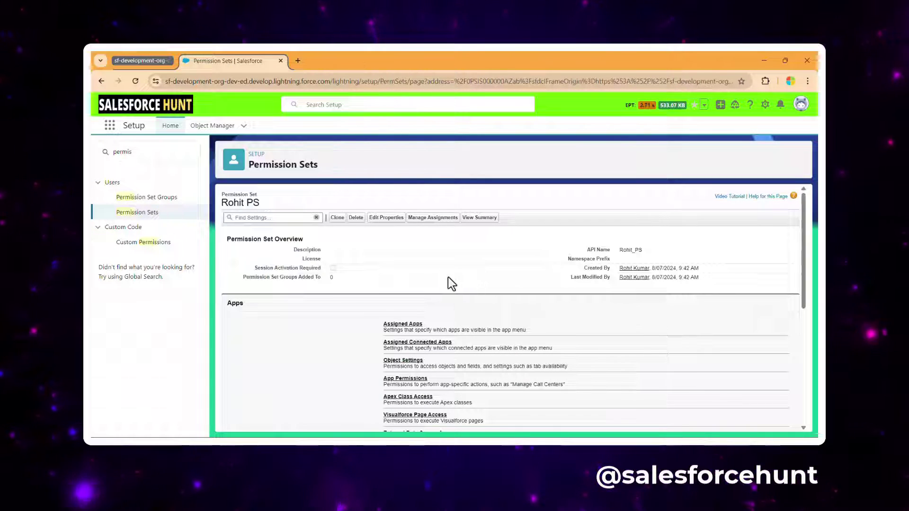
Step: Assign the permission set to the System Administrator user with no expiration date
left_click(432, 219)
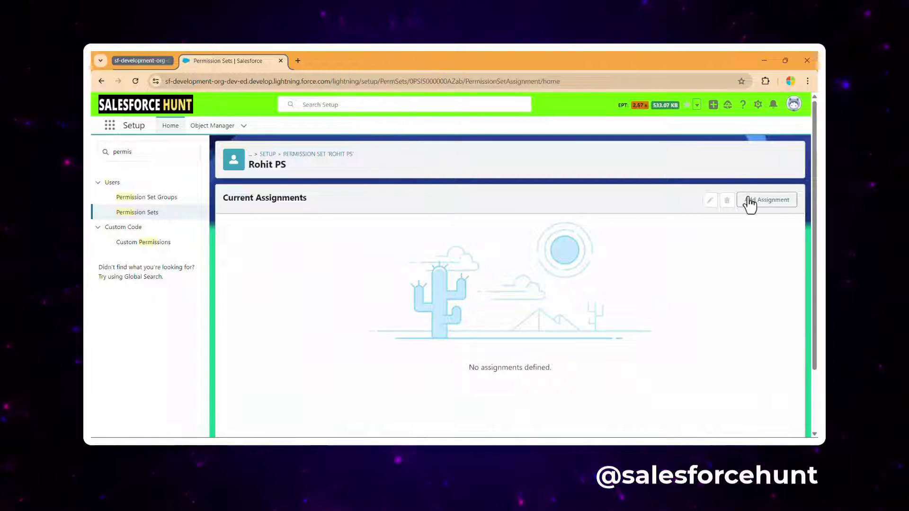
left_click(748, 203)
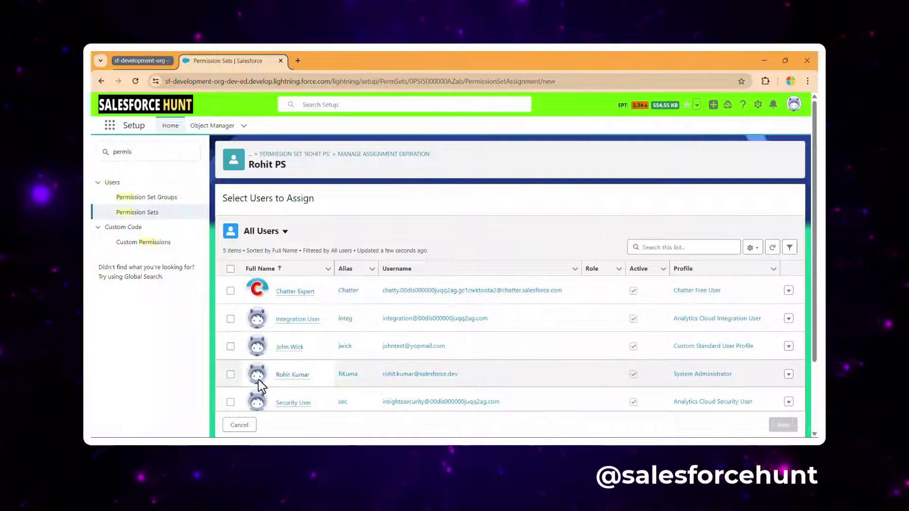
left_click(231, 374)
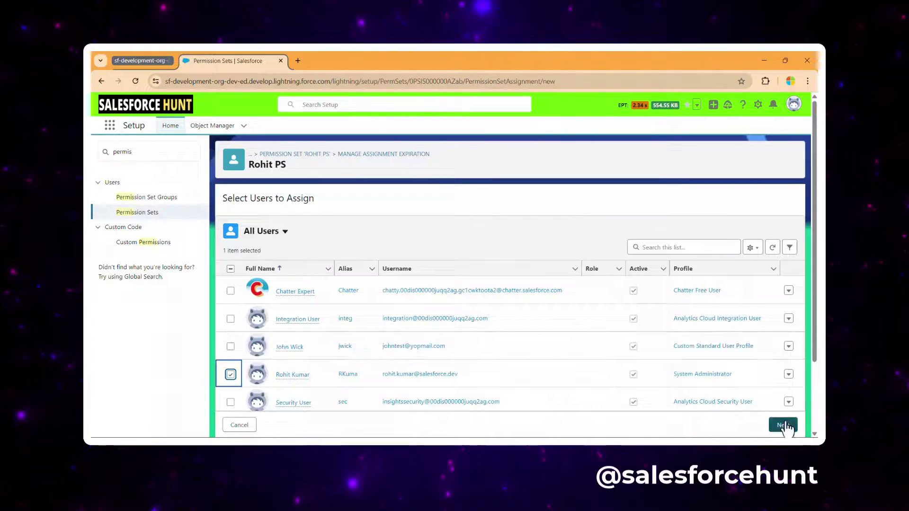
left_click(782, 424)
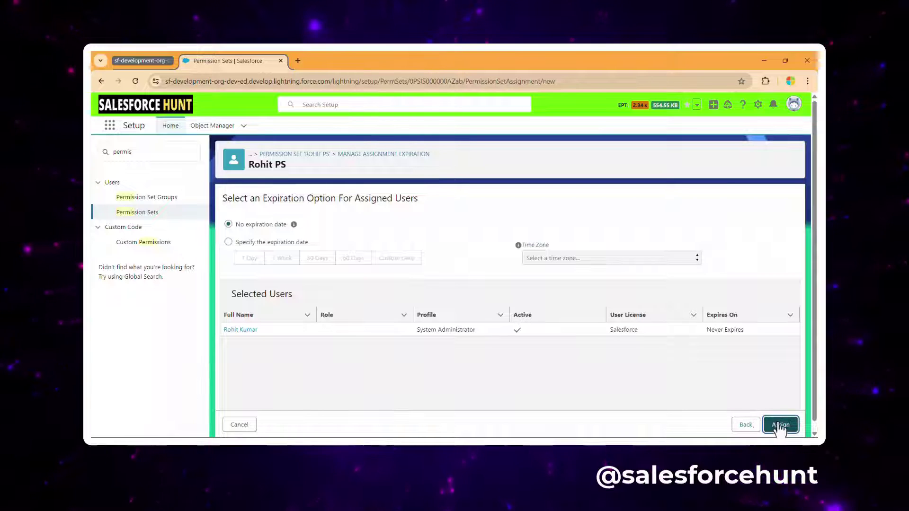
left_click(780, 425)
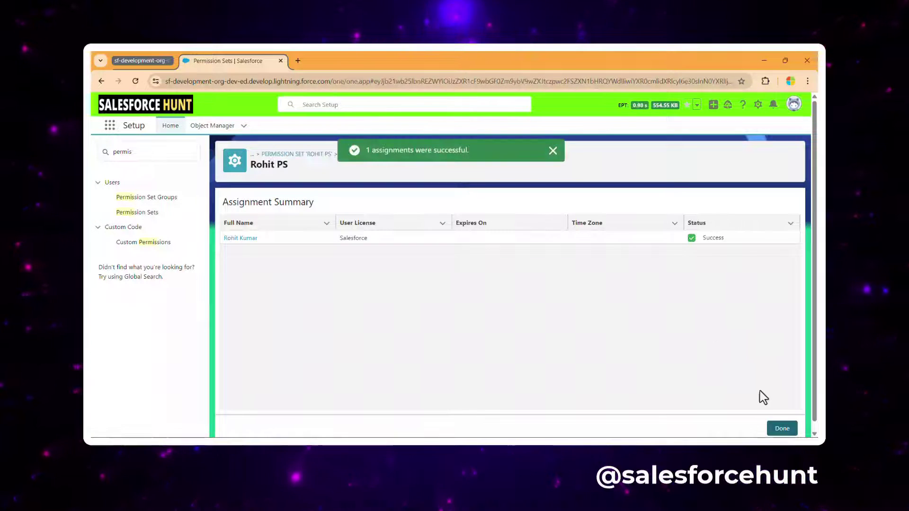
left_click(781, 428)
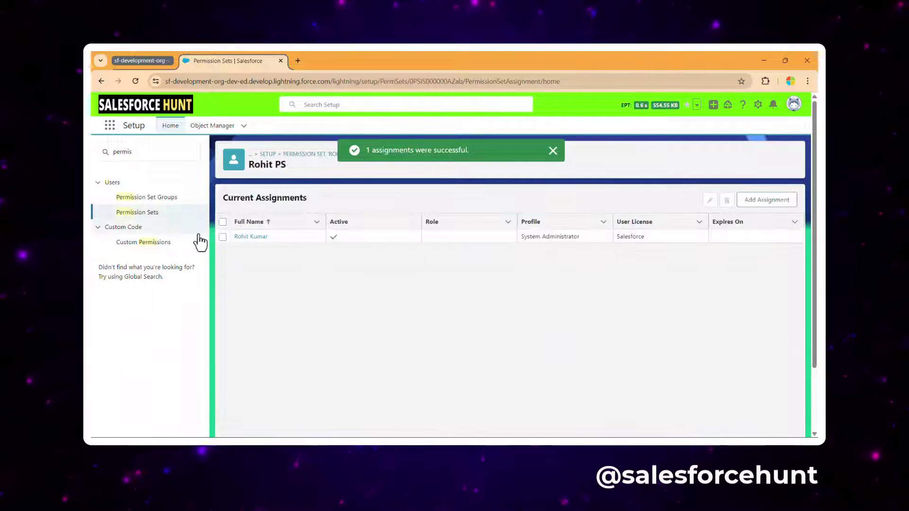
Step: Reopen the new permission set from the Permission Sets list filtered to R
left_click(138, 212)
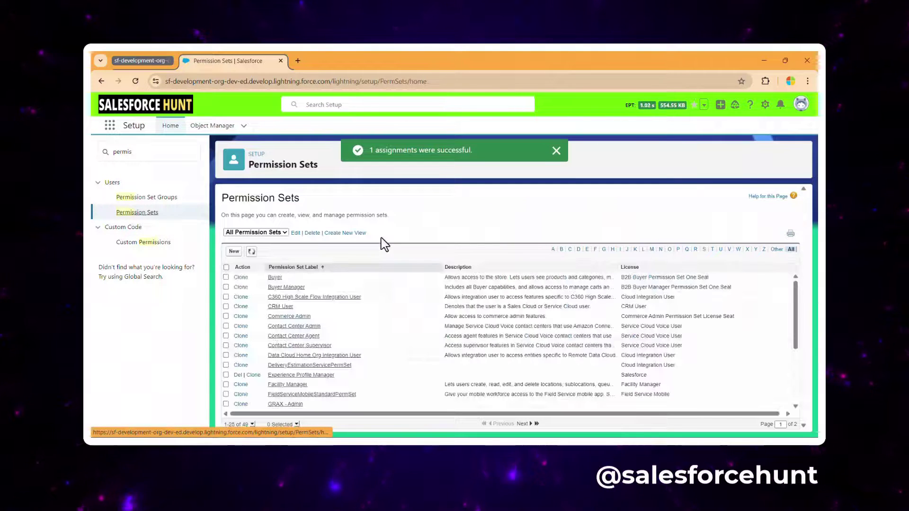
scroll(391, 309, "down", 3)
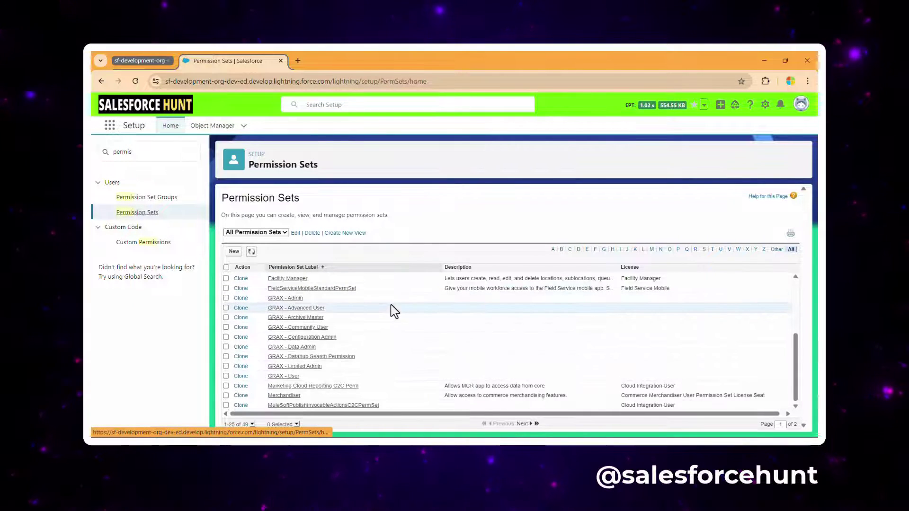
scroll(312, 388, "up", 5)
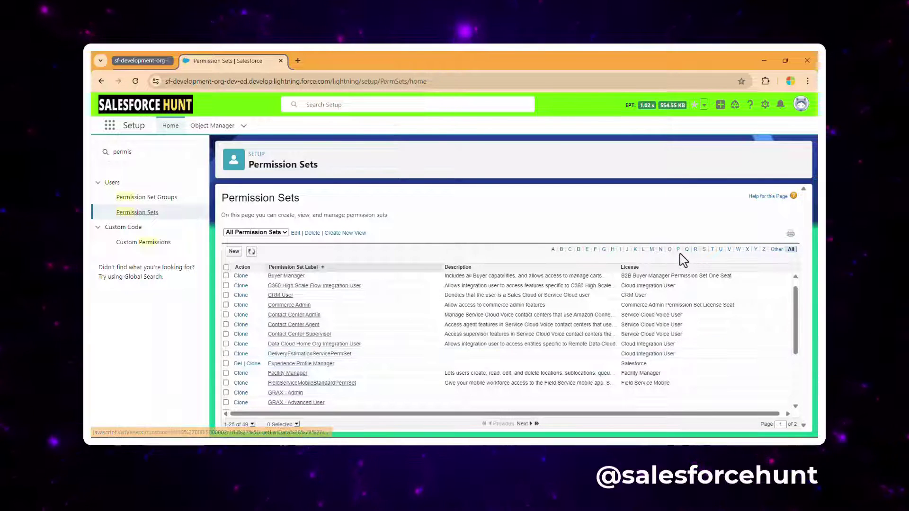
left_click(695, 250)
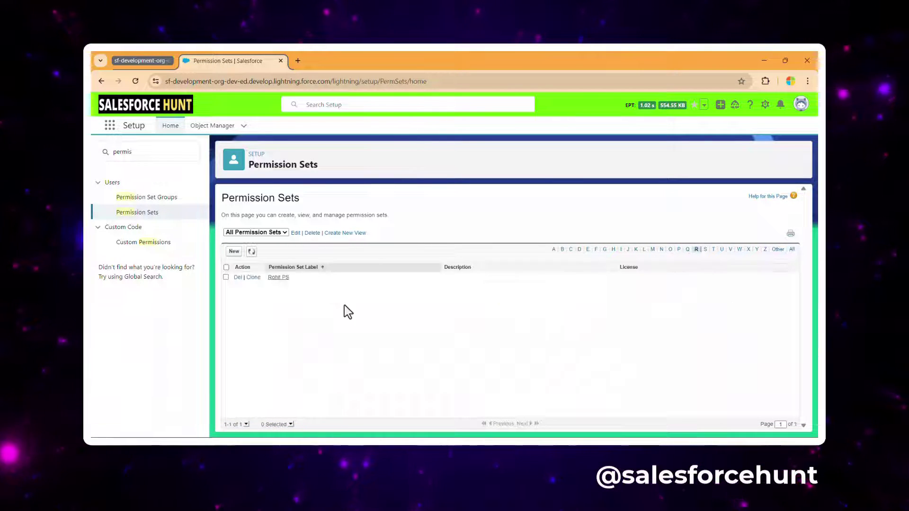
left_click(278, 278)
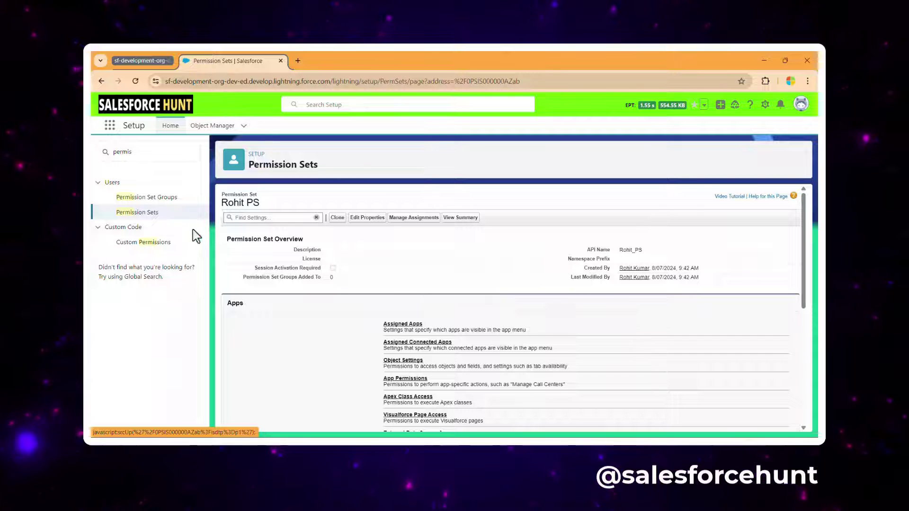
Step: Search 'externa' in setup, confirm External Client Apps opt-in is On, and open the App Manager
left_click(127, 152)
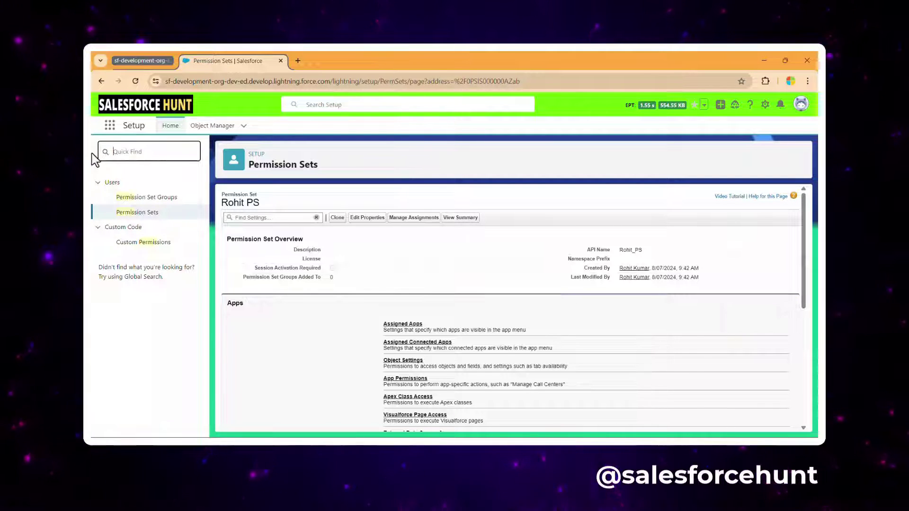
key("BackSpace")
type("ex")
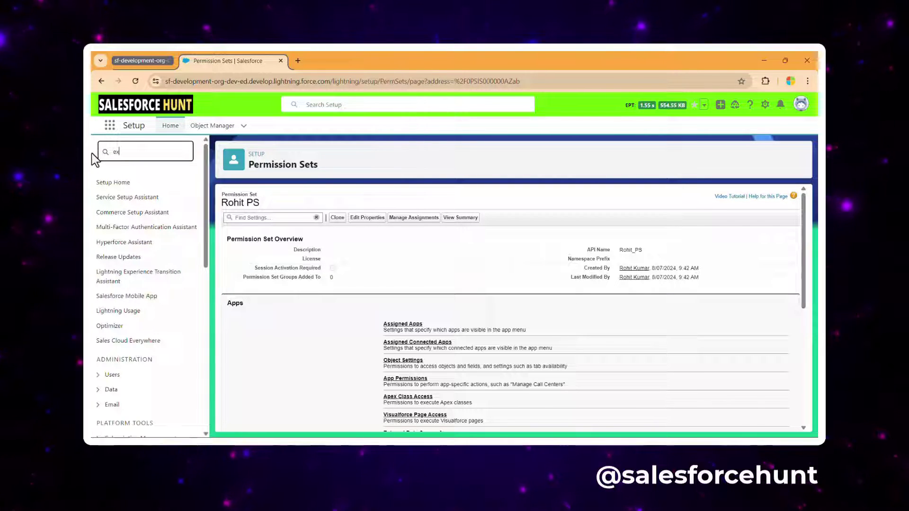
type("terna")
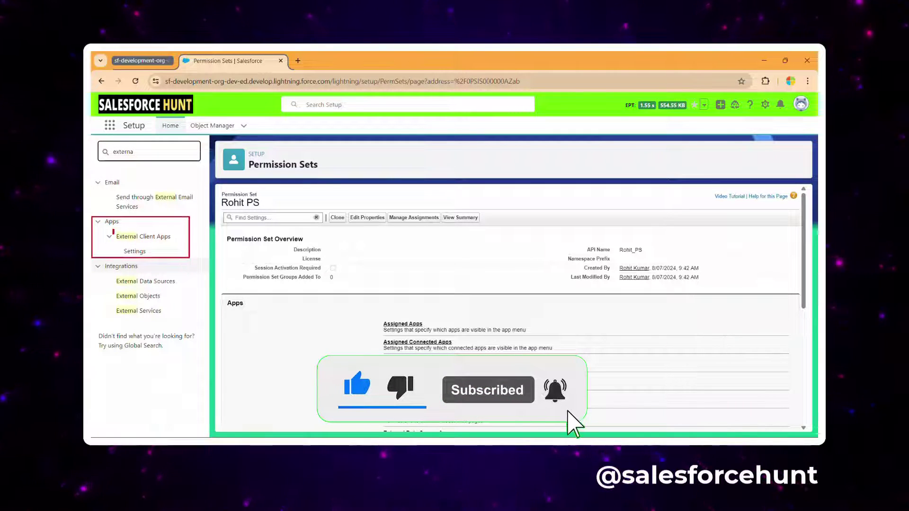
left_click(141, 258)
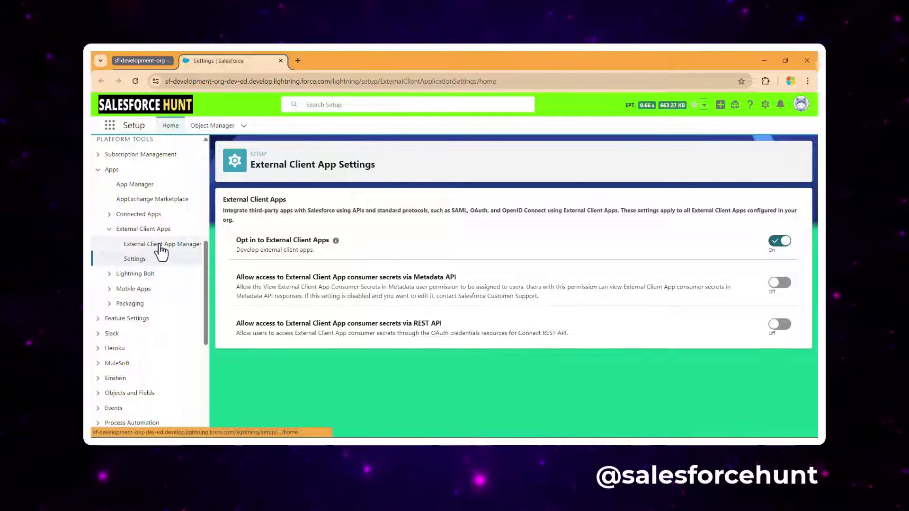
left_click(144, 245)
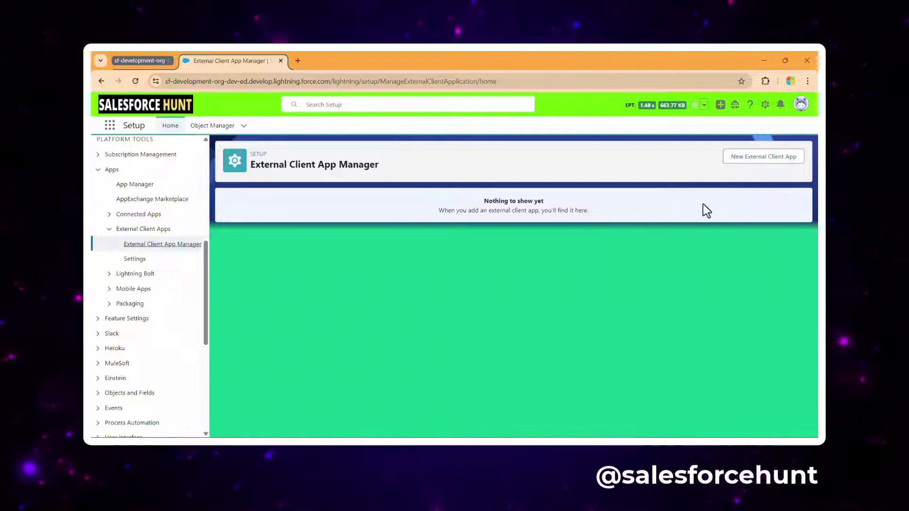
Step: Start a new external client app named 'Postman'
left_click(753, 158)
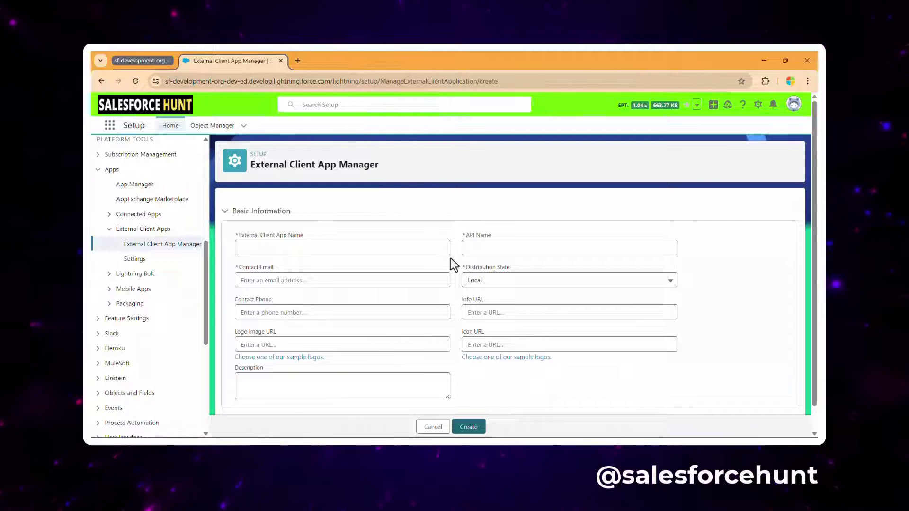
scroll(389, 247, "down", 2)
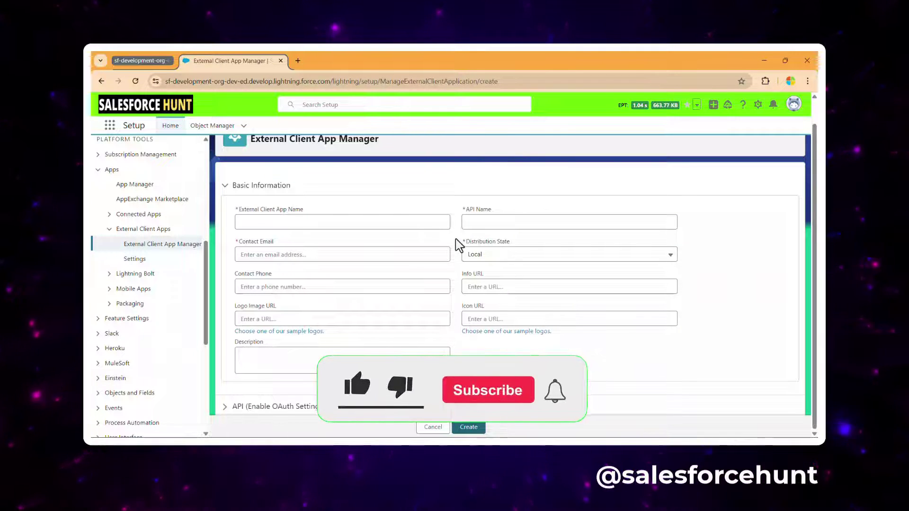
scroll(460, 244, "up", 2)
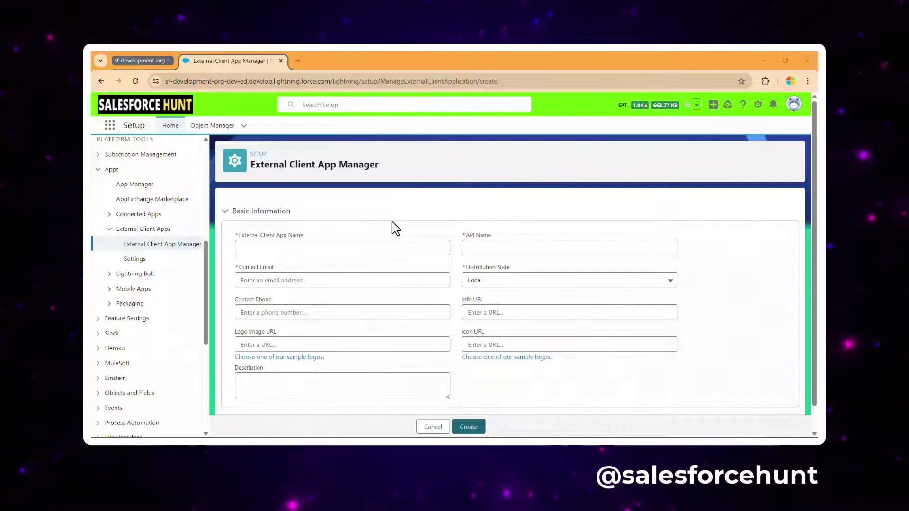
left_click(313, 244)
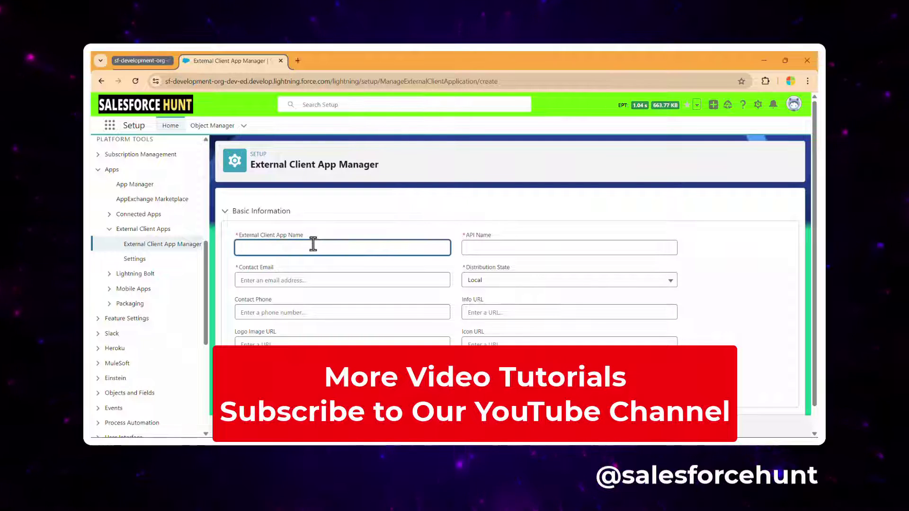
type("Post")
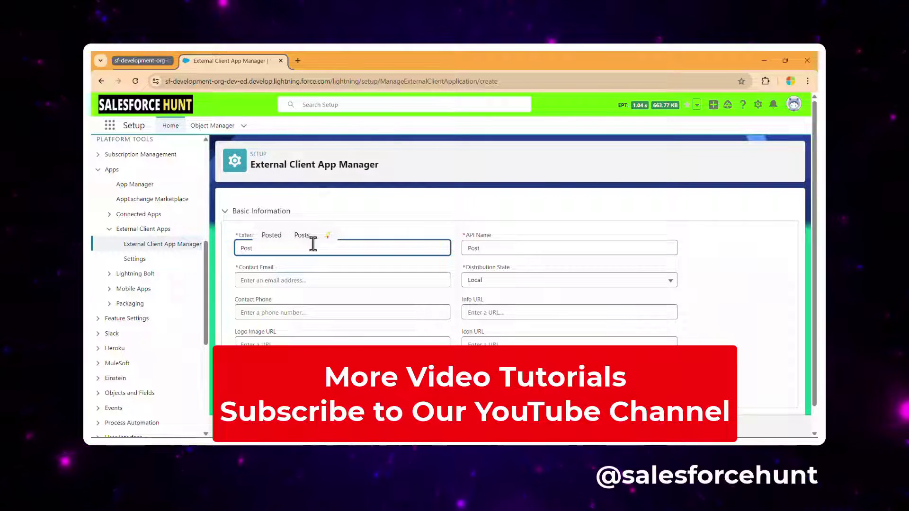
type("man")
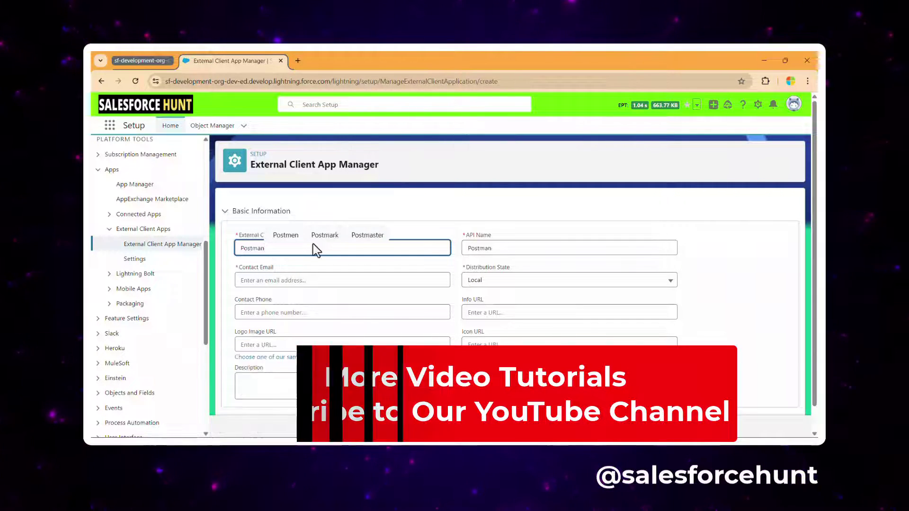
left_click(535, 217)
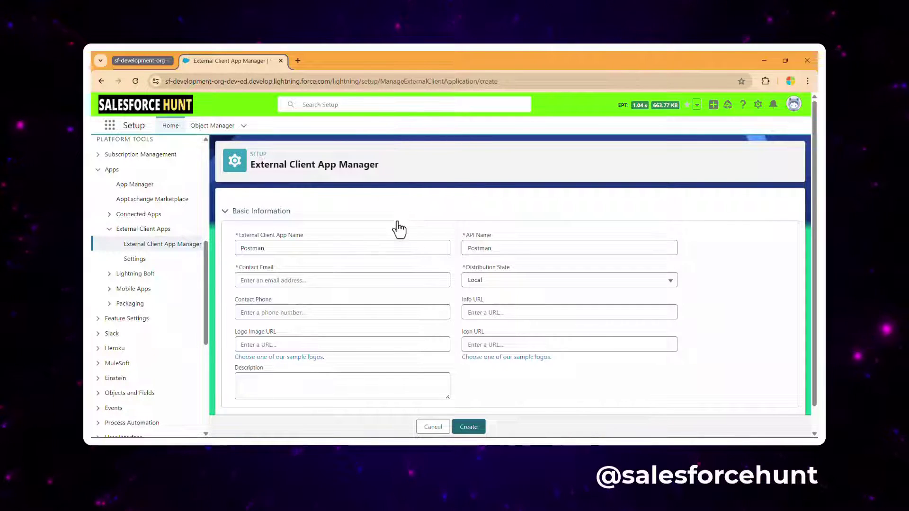
Step: Enter the contact's e-mail address and expand the API (Enable OAuth Settings) section
left_click(309, 284)
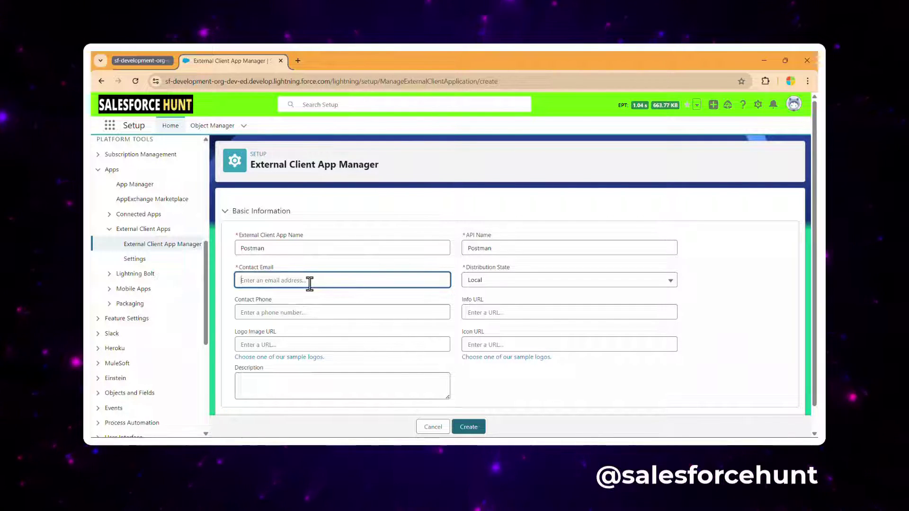
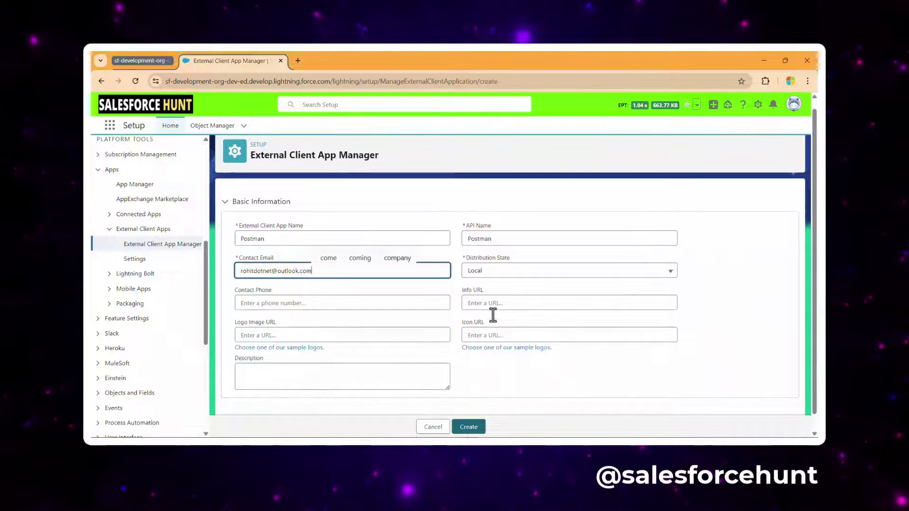
scroll(491, 314, "down", 1)
left_click(224, 412)
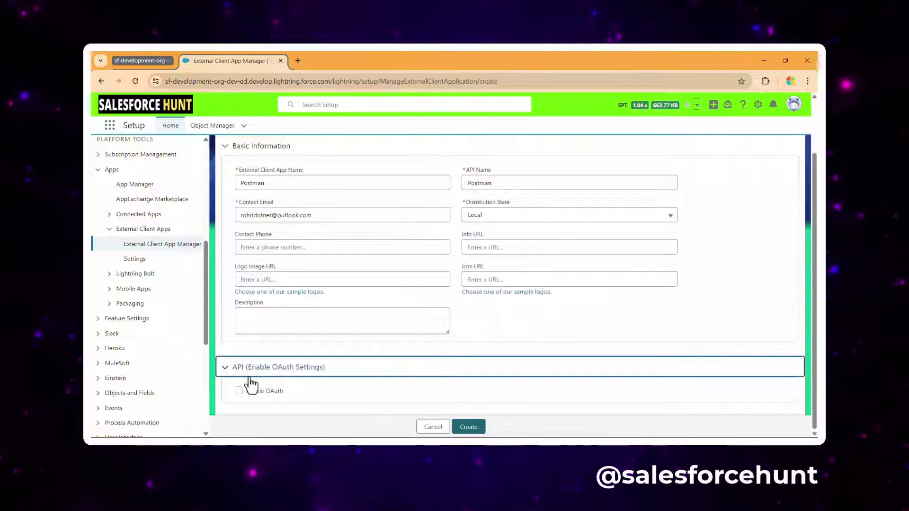
left_click(238, 390)
scroll(415, 306, "down", 3)
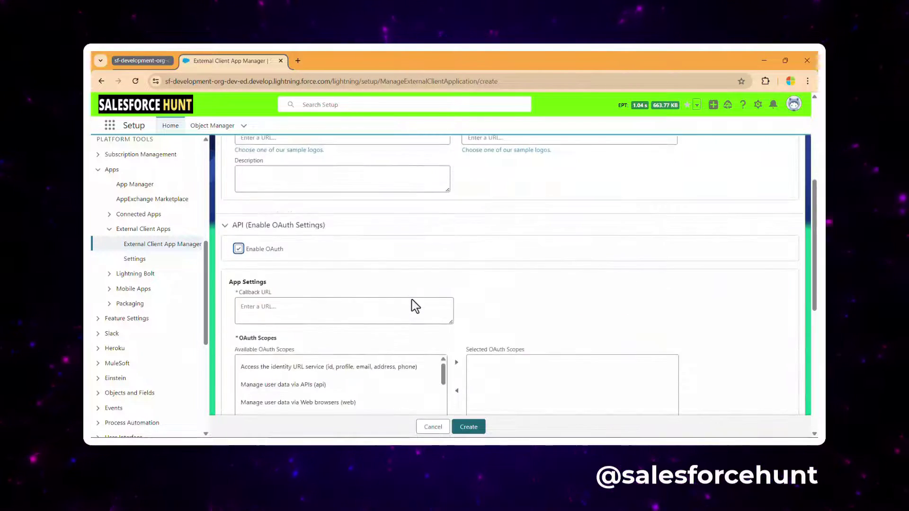
scroll(415, 306, "down", 2)
left_click(336, 217)
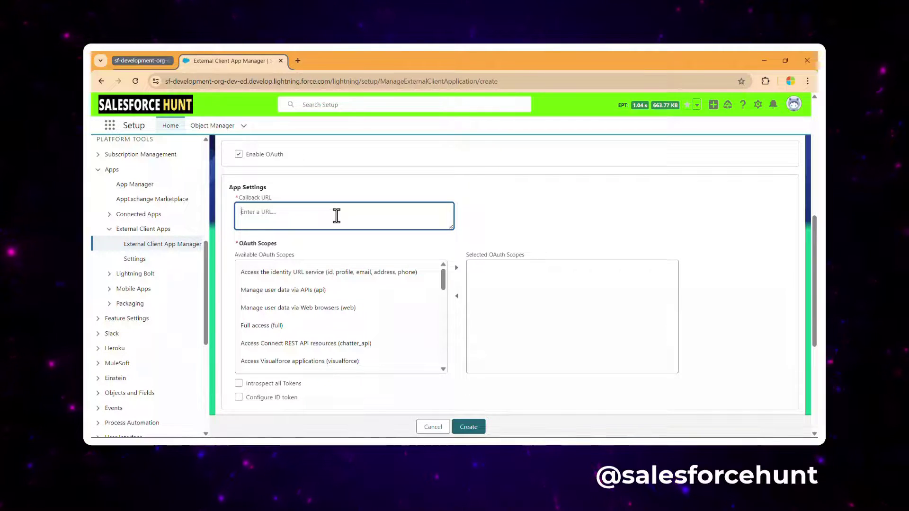
type("tps")
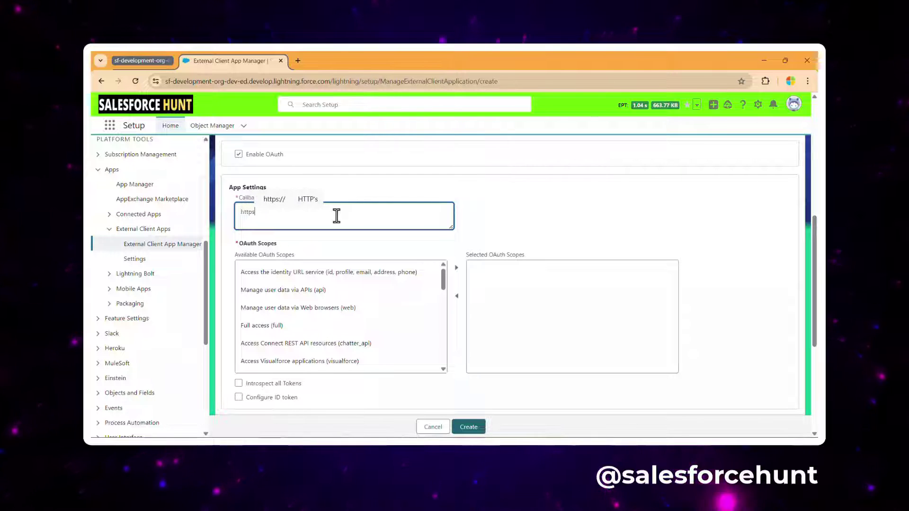
type(":")
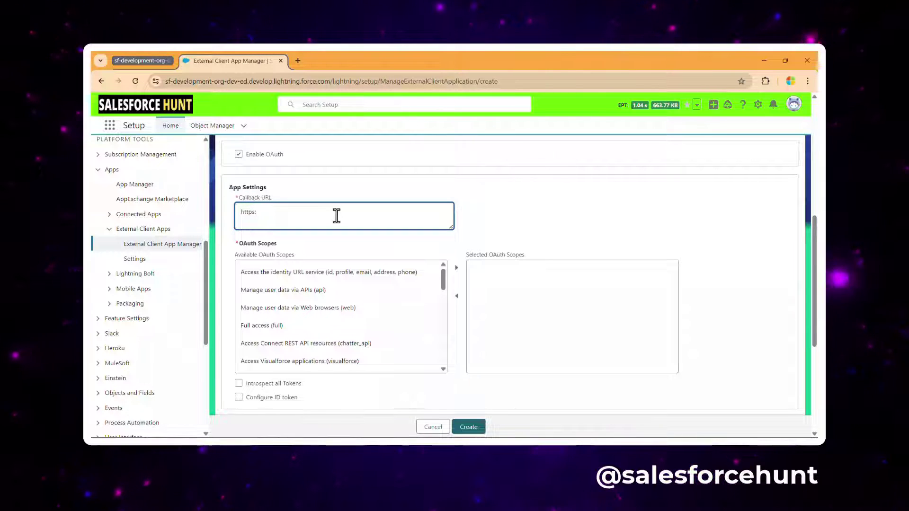
type("//localhost")
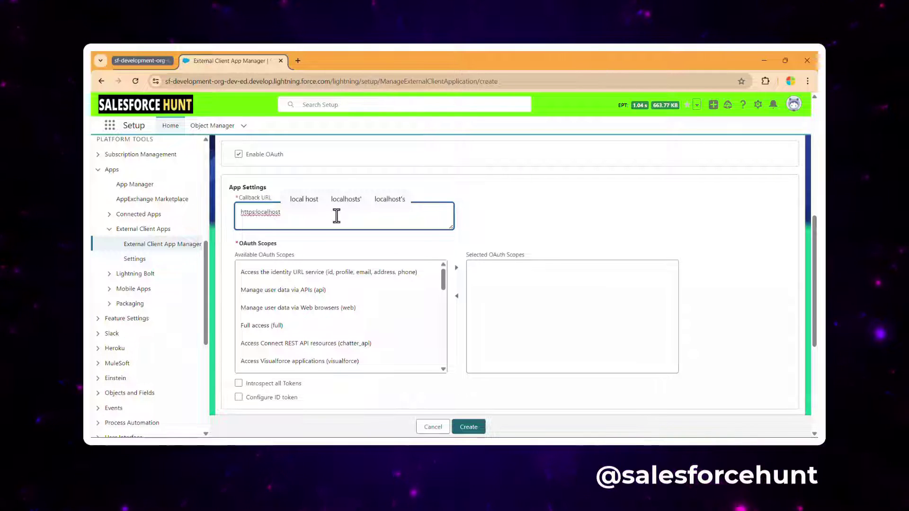
type(":8080")
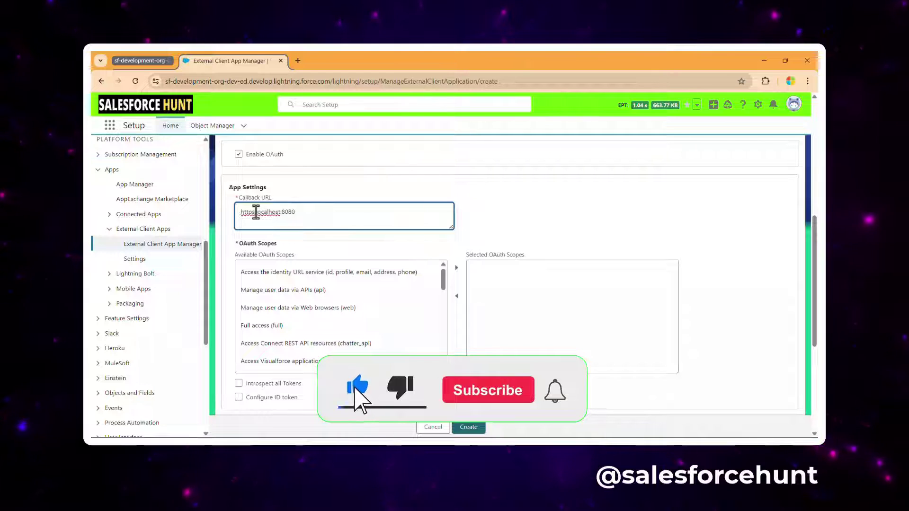
key("Left")
key("Left")
key("Left")
key("Left")
key("Left")
key("Left")
key("Left")
key("Left")
key("Left")
key("Left")
key("Left")
key("Left")
key("Left")
key("Left")
type("//")
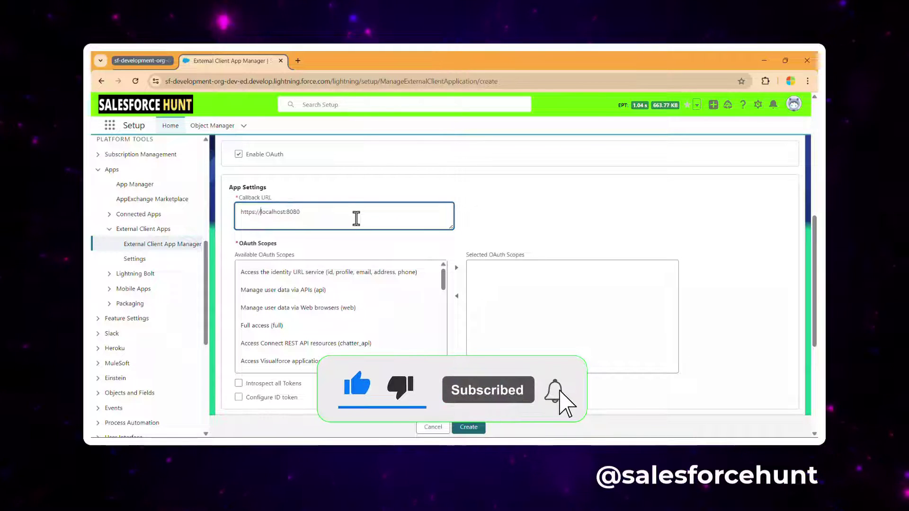
left_click(517, 181)
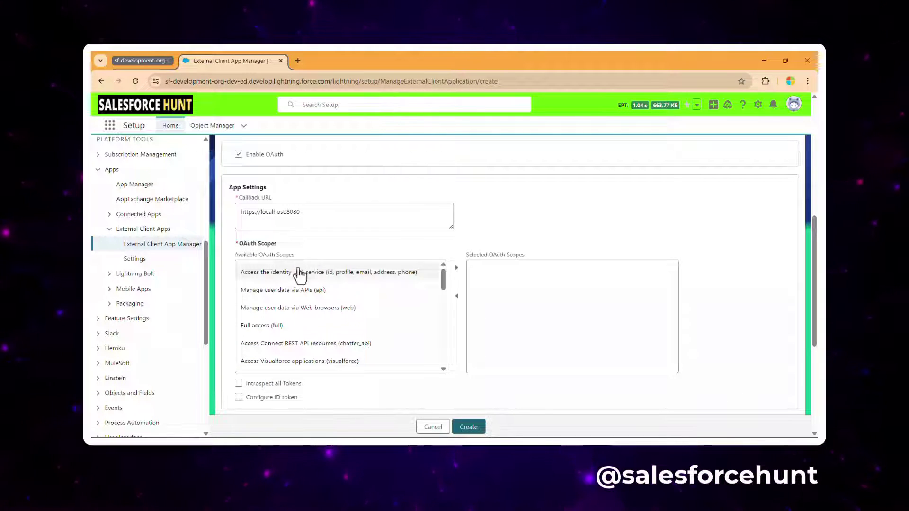
left_click(270, 289)
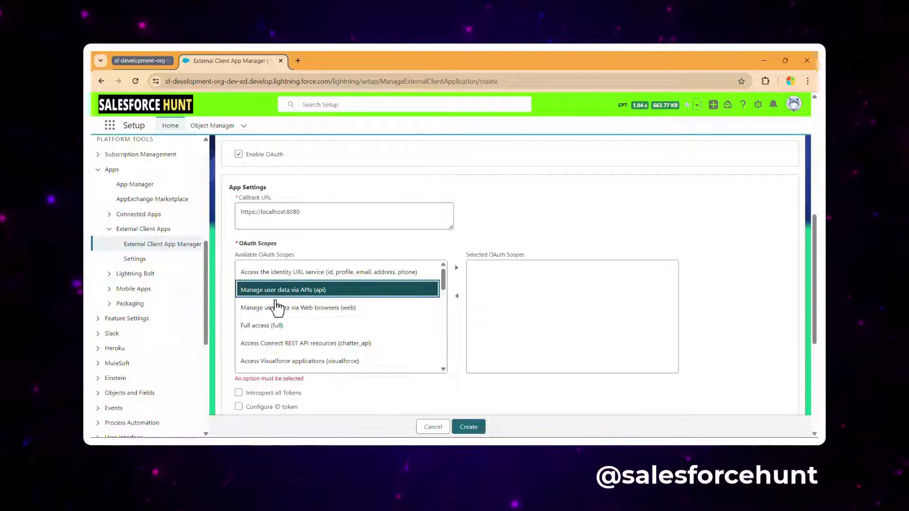
left_click(456, 268)
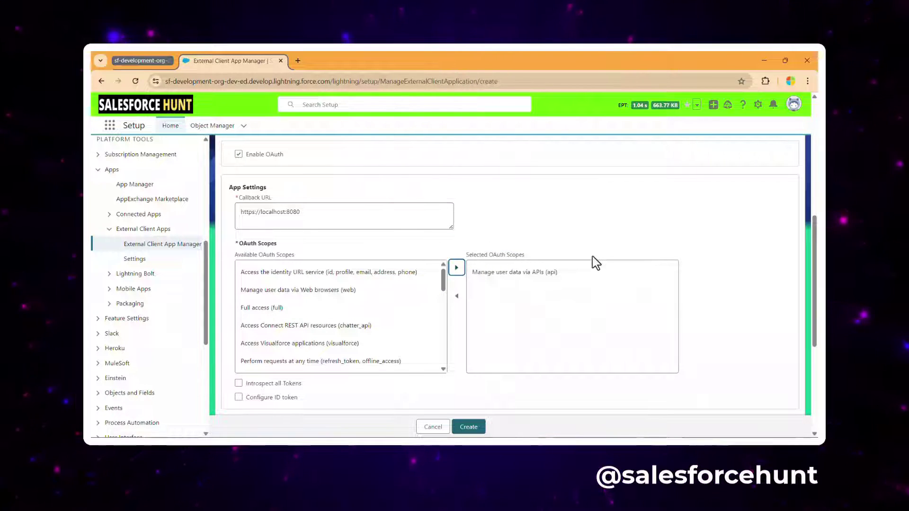
Step: Tick Enable Client Credentials Flow under Flow Enablement and confirm the dialog with OK
scroll(558, 291, "down", 3)
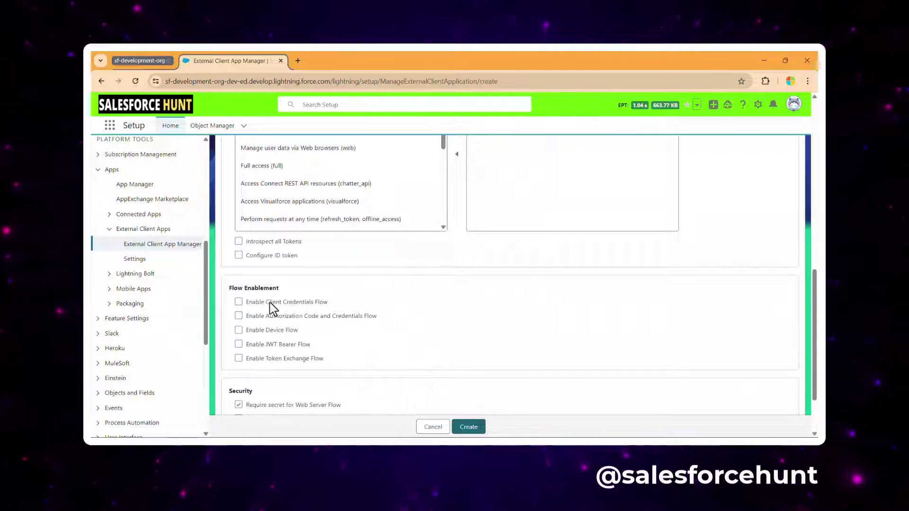
left_click(238, 302)
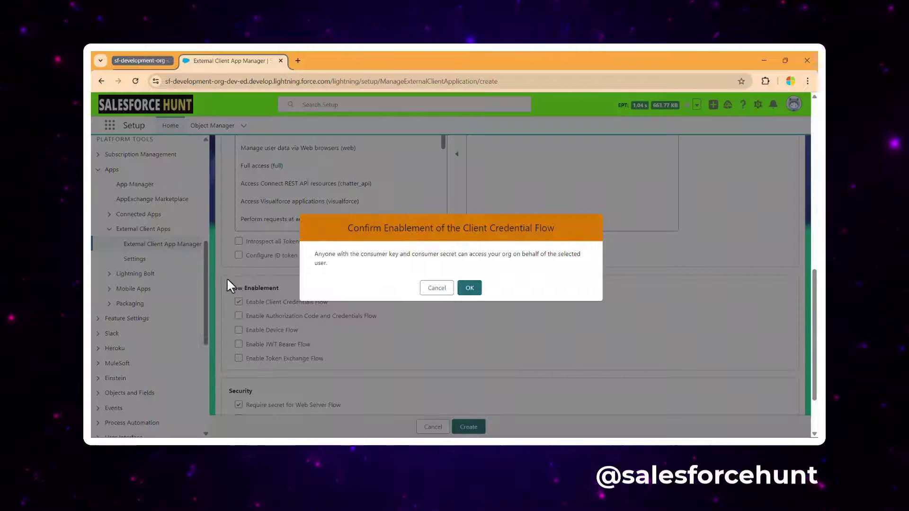
left_click(470, 288)
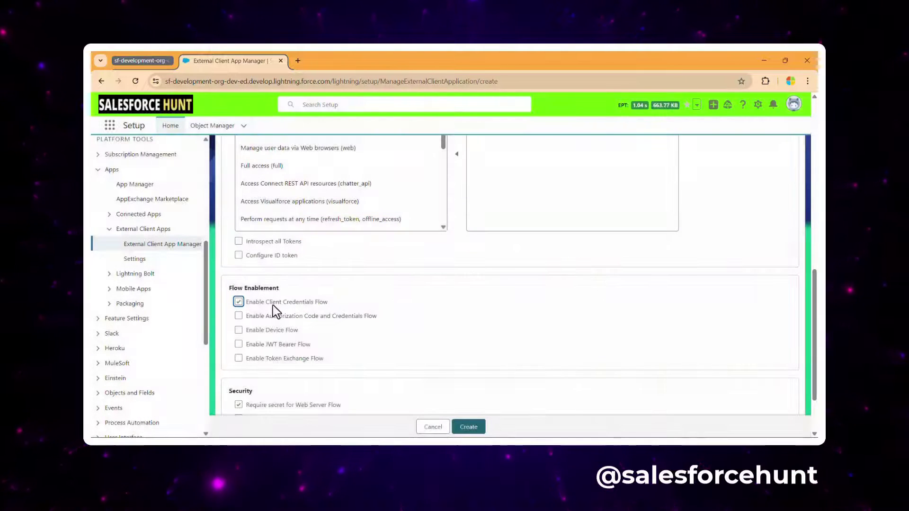
scroll(436, 291, "up", 3)
scroll(436, 290, "down", 3)
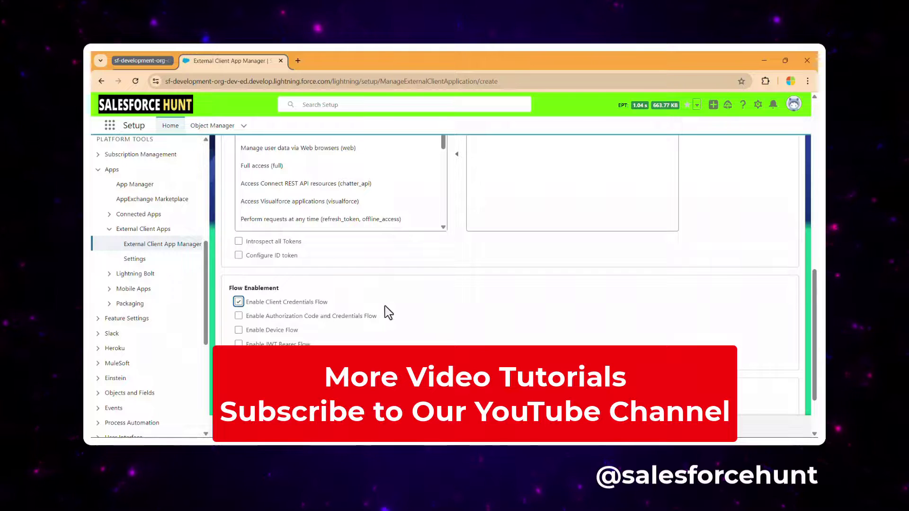
scroll(401, 299, "down", 2)
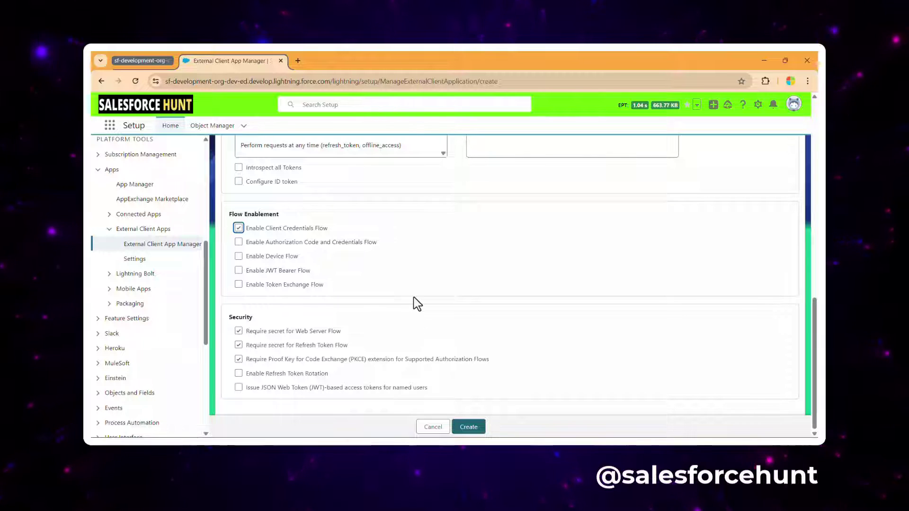
scroll(416, 302, "up", 8)
scroll(420, 305, "up", 10)
scroll(426, 312, "down", 8)
scroll(436, 321, "down", 3)
scroll(586, 322, "down", 5)
scroll(635, 307, "down", 1)
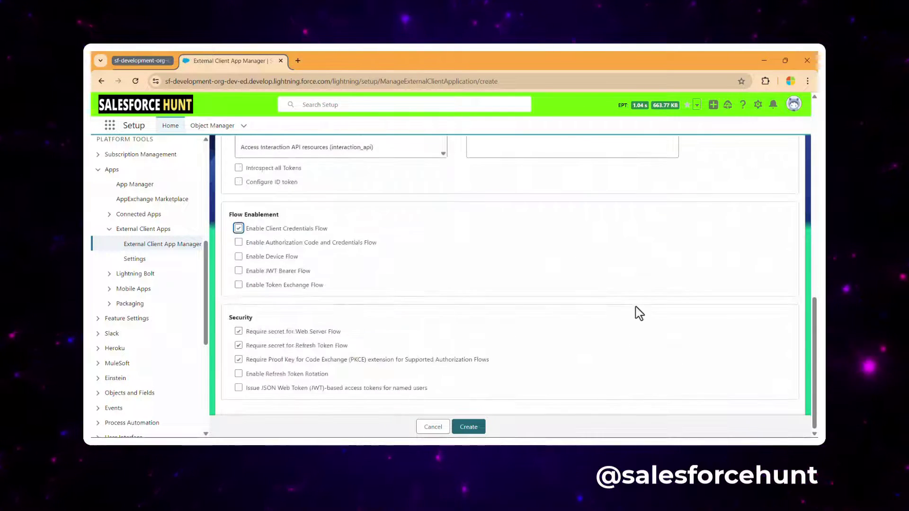
Step: Create the Postman external client app and begin editing its OAuth policies
left_click(469, 427)
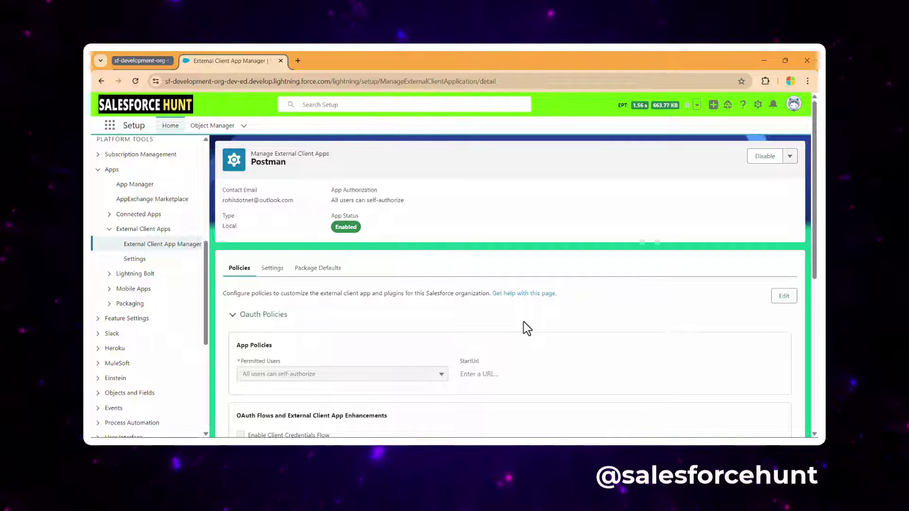
left_click(783, 297)
scroll(601, 303, "down", 3)
scroll(611, 275, "up", 1)
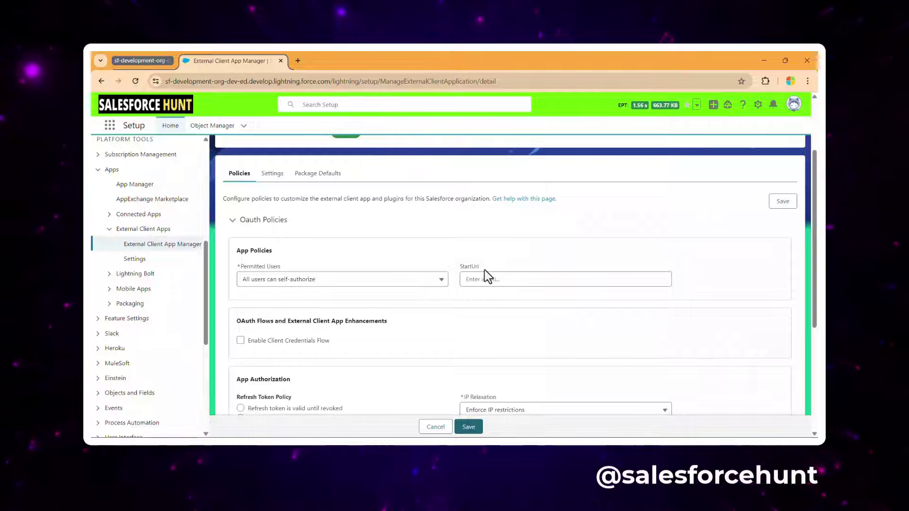
Step: Set Permitted Users to 'Admin approved users are pre-authorized' and move the new permission set to Selected
left_click(381, 281)
left_click(307, 318)
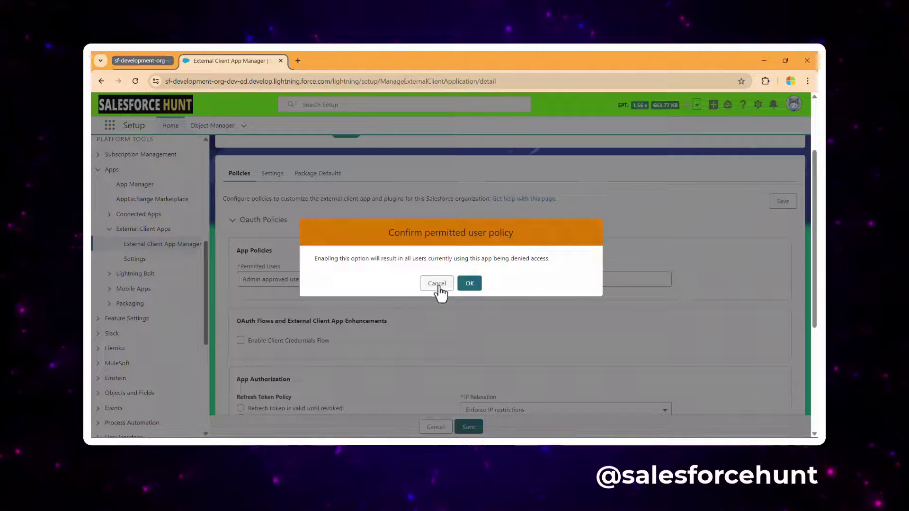
left_click(467, 283)
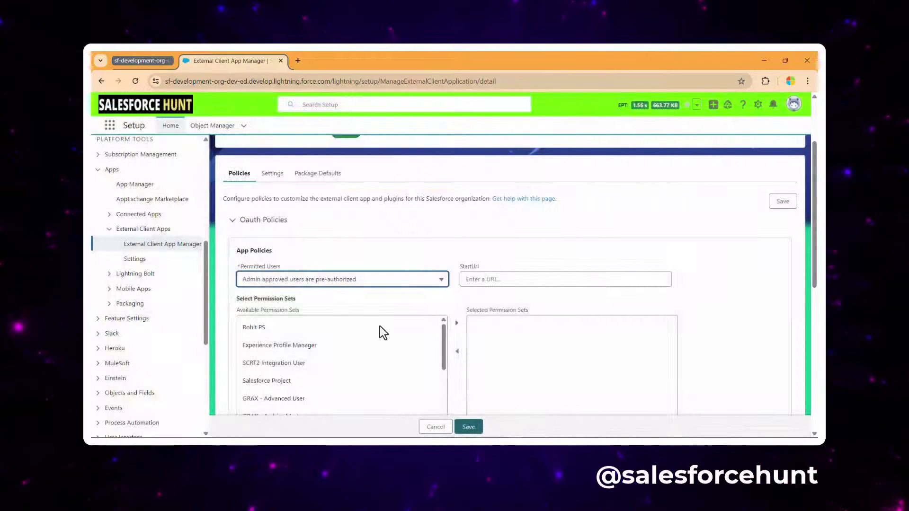
left_click(282, 329)
scroll(469, 328, "down", 1)
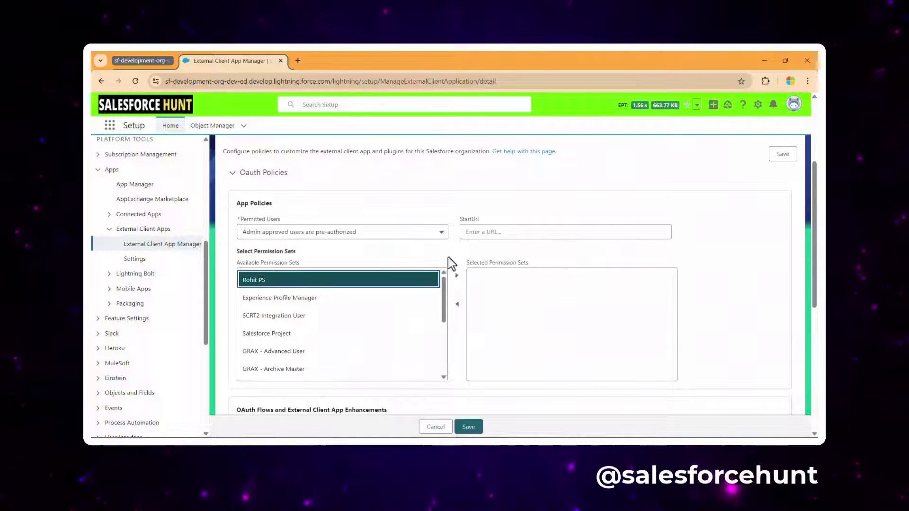
left_click(458, 277)
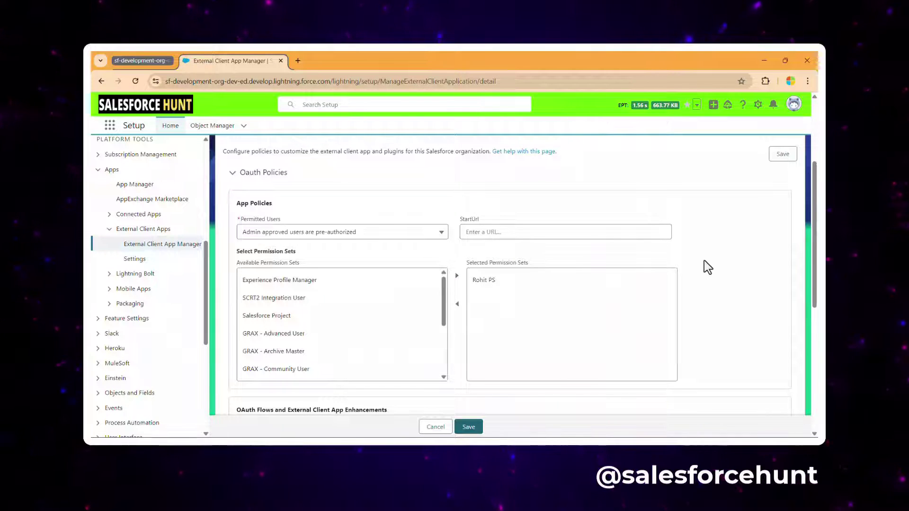
scroll(700, 268, "down", 4)
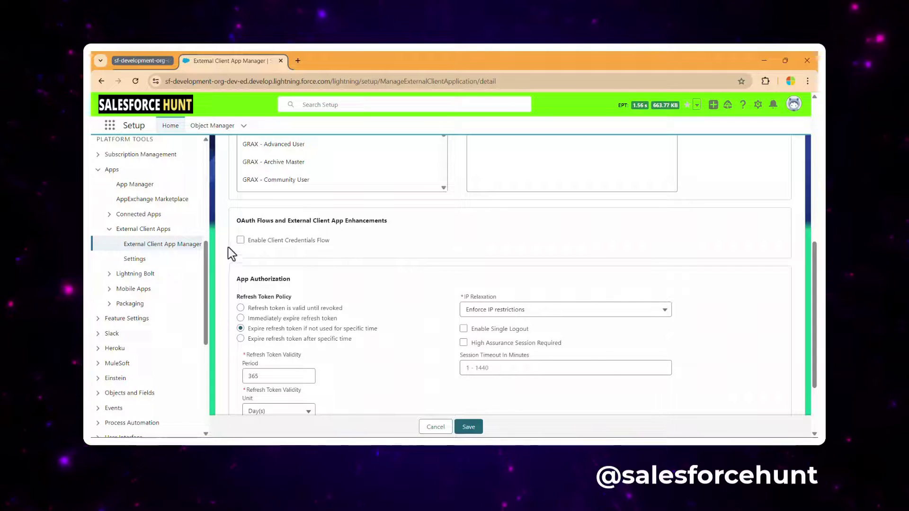
Step: Enable Client Credentials Flow in the policies and paste the integration user's username as Run As
left_click(240, 240)
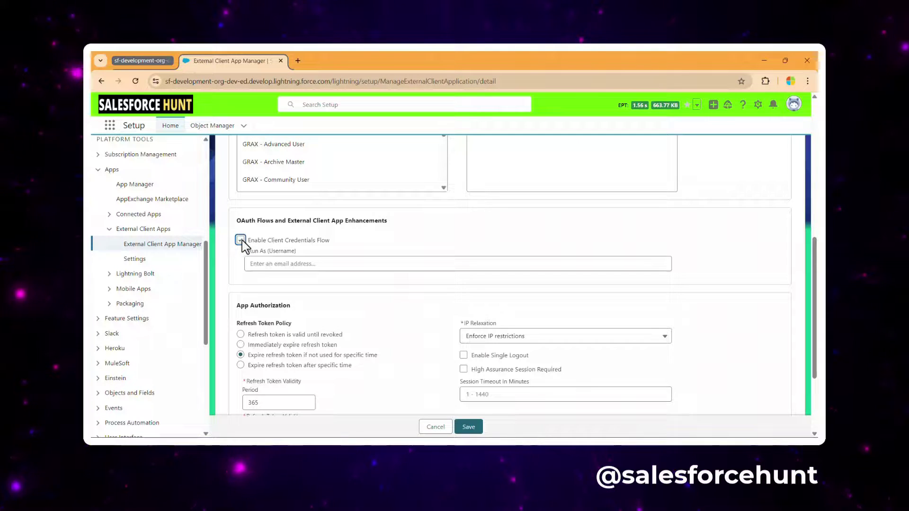
left_click(353, 263)
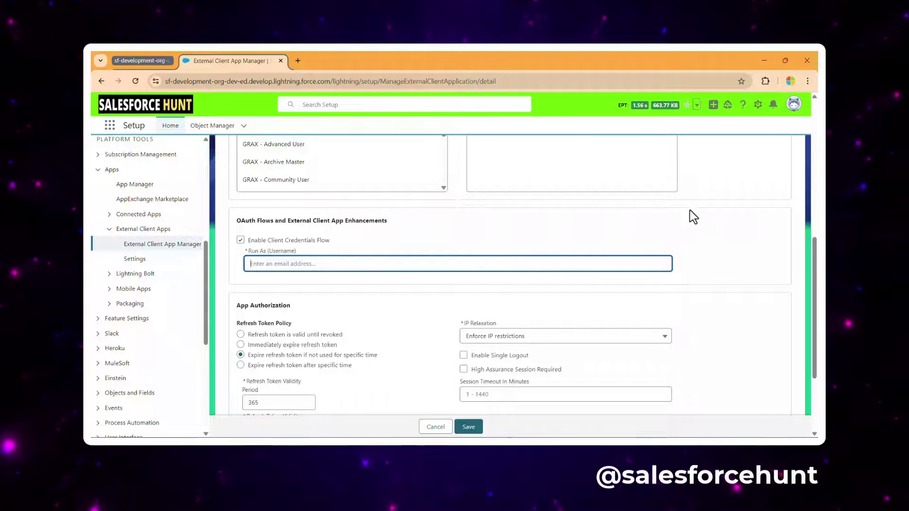
scroll(722, 217, "up", 7)
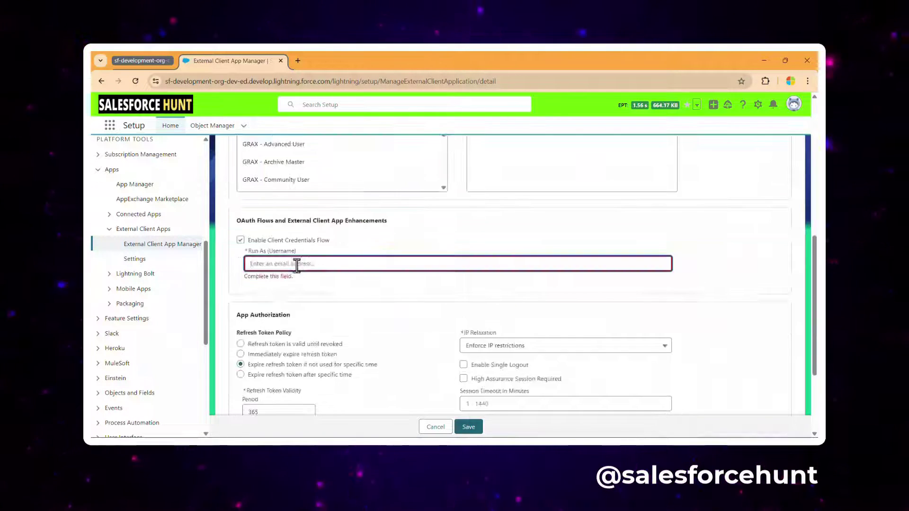
key("ctrl+v")
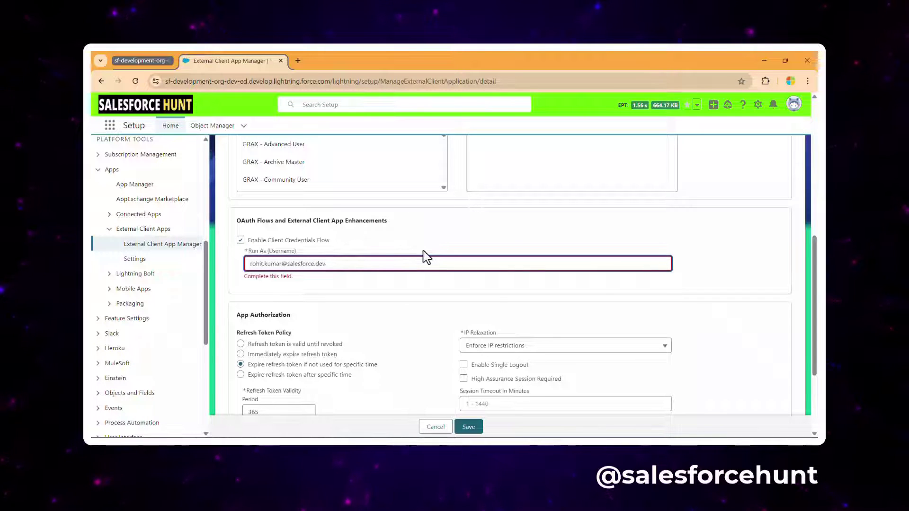
left_click(684, 234)
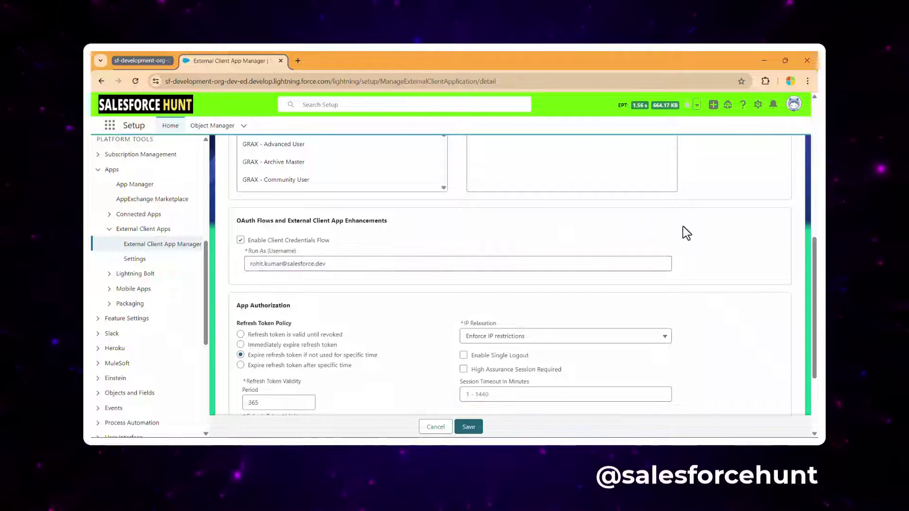
scroll(682, 226, "down", 2)
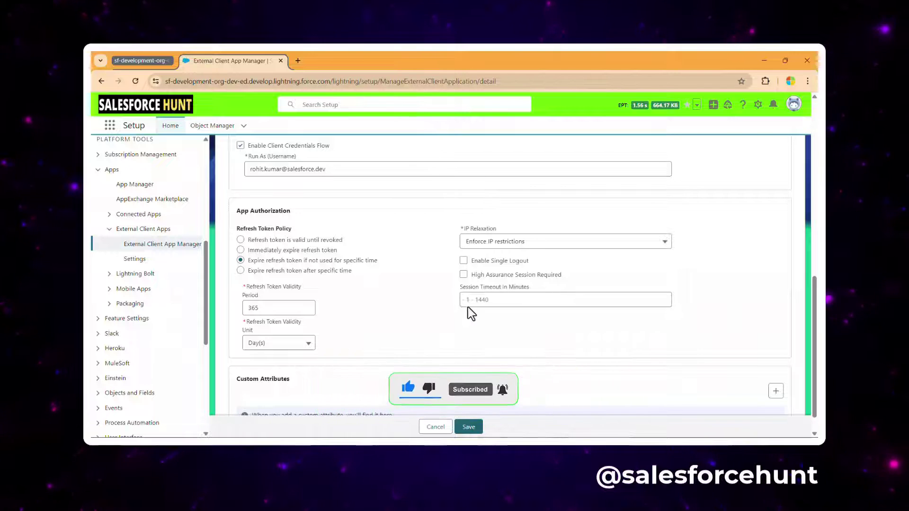
Step: Choose 'Relax IP restrictions' for IP Relaxation and save the Postman app's policies
left_click(507, 241)
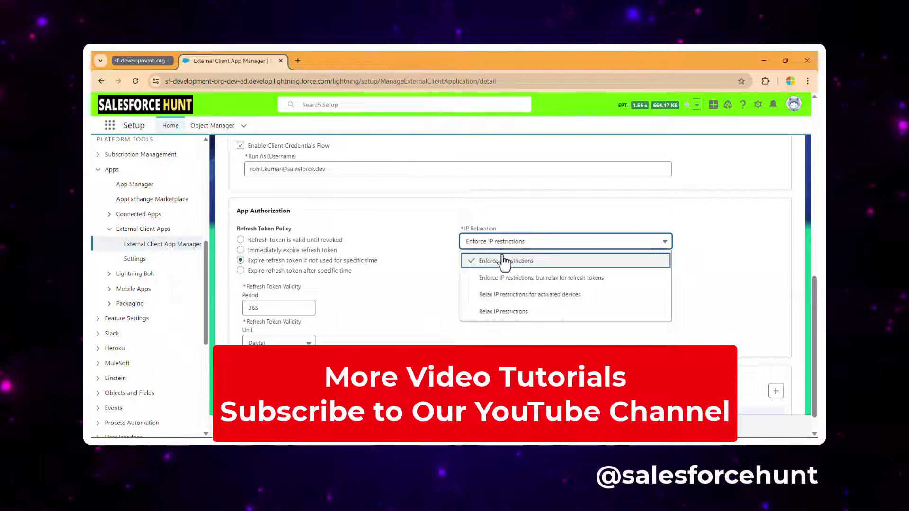
left_click(525, 312)
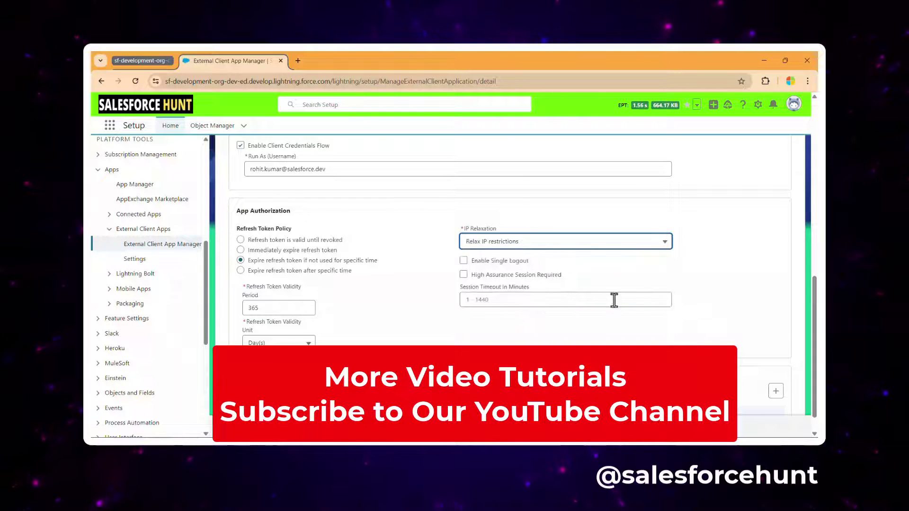
scroll(507, 391, "down", 1)
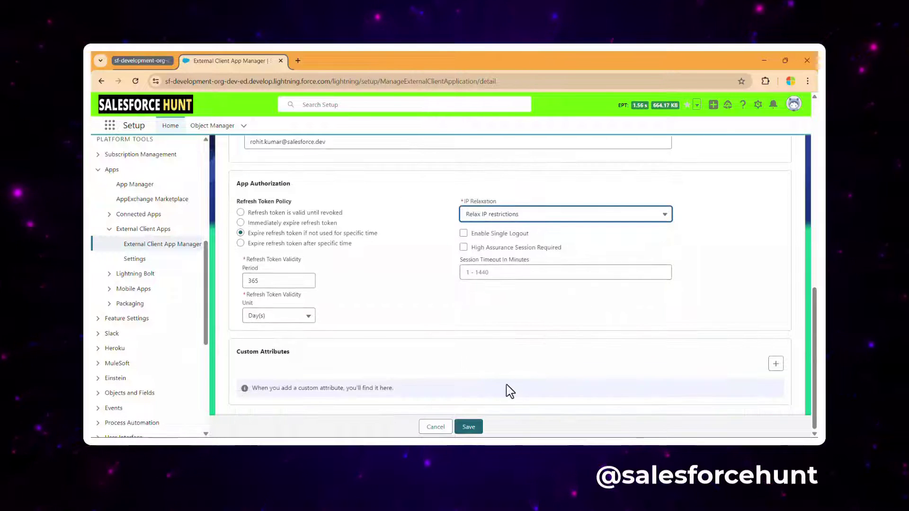
left_click(468, 427)
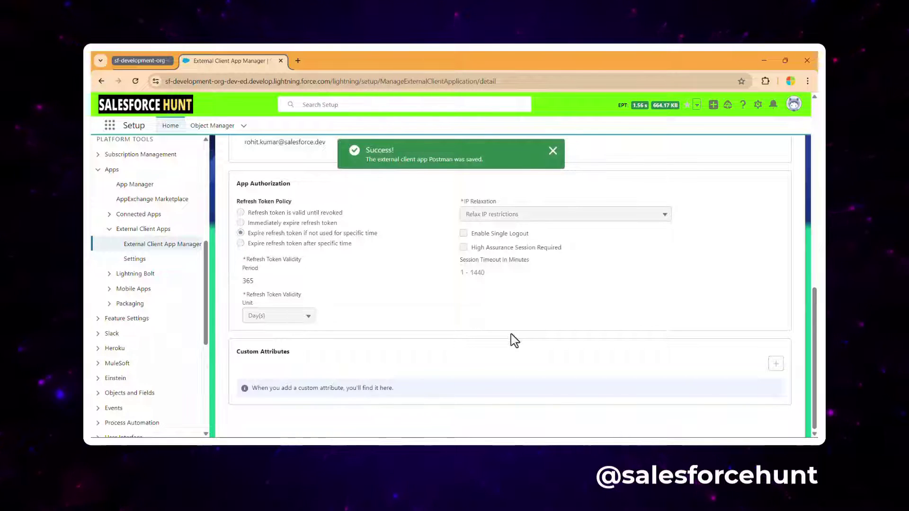
scroll(362, 331, "up", 5)
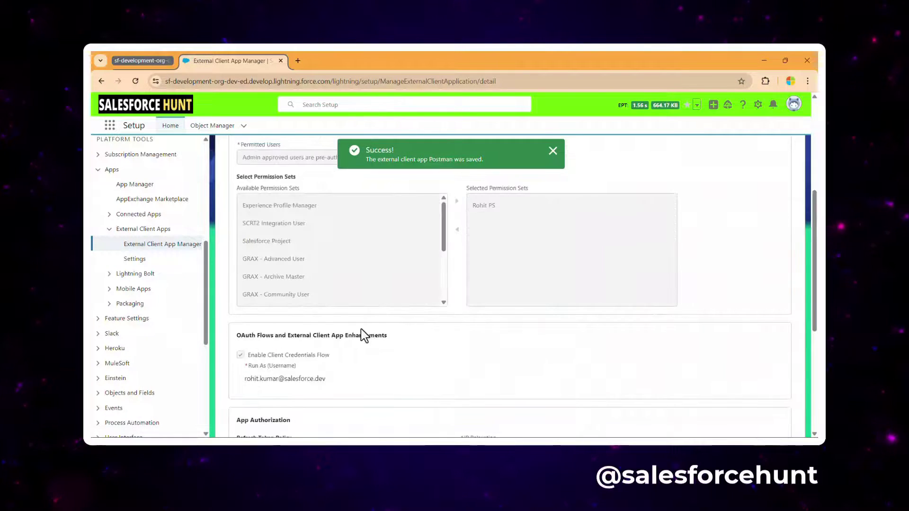
scroll(365, 335, "up", 5)
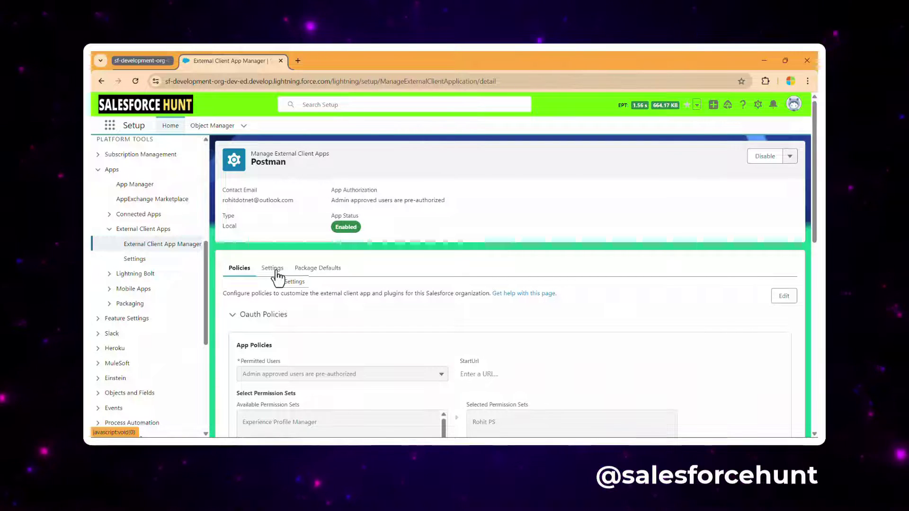
Step: From the Settings tab, expand OAuth Settings and request the Consumer Key and Secret
left_click(271, 269)
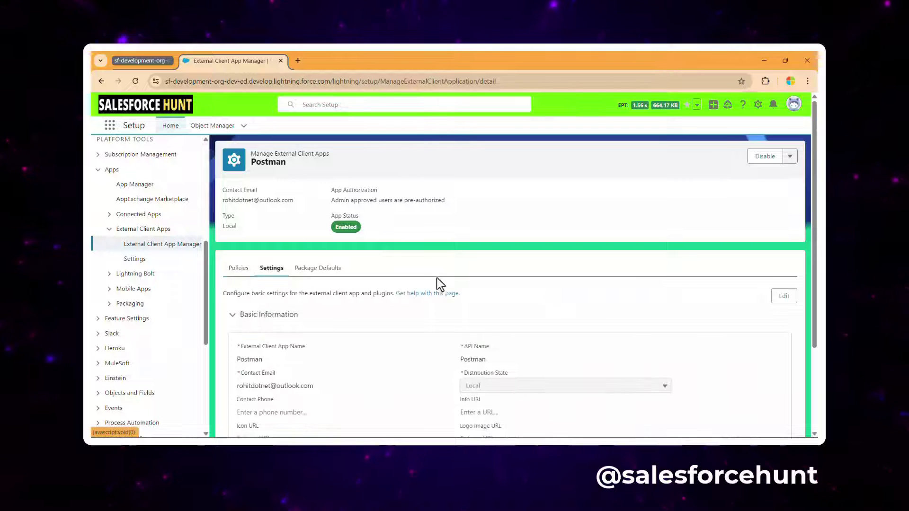
scroll(538, 302, "down", 2)
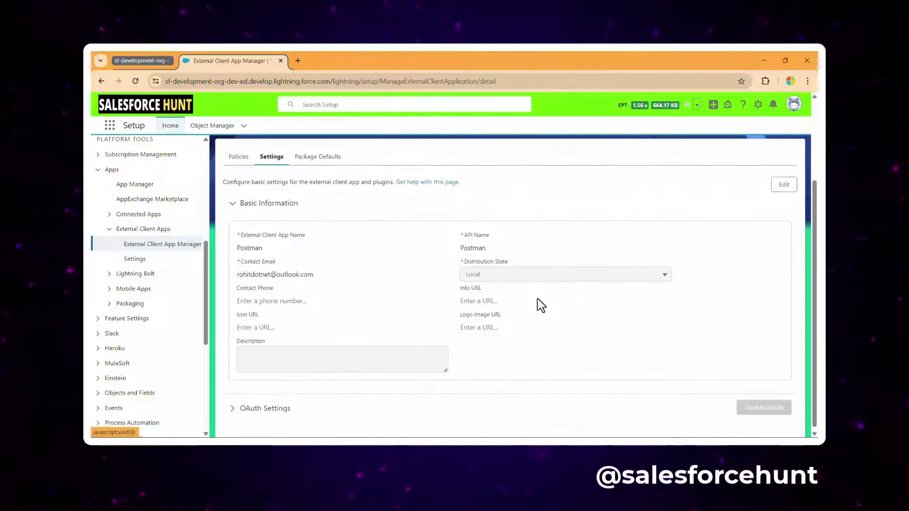
left_click(261, 403)
scroll(497, 294, "down", 4)
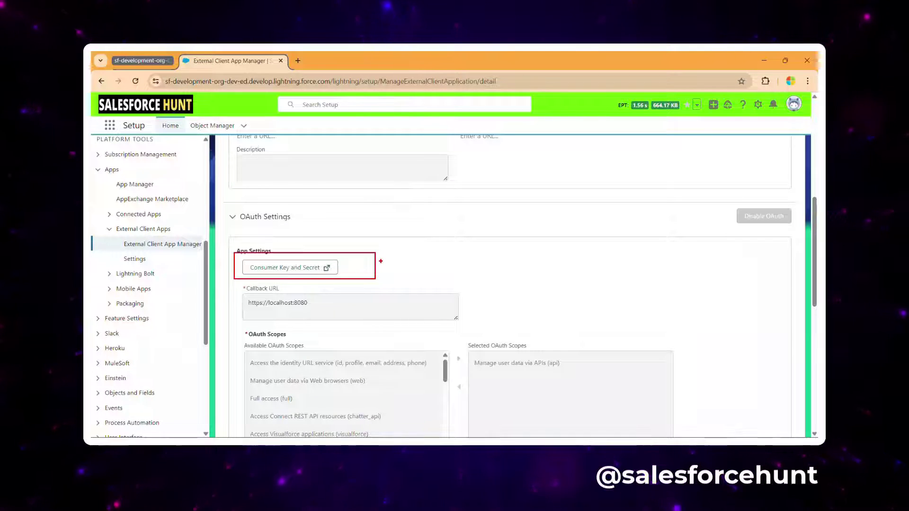
left_click(302, 275)
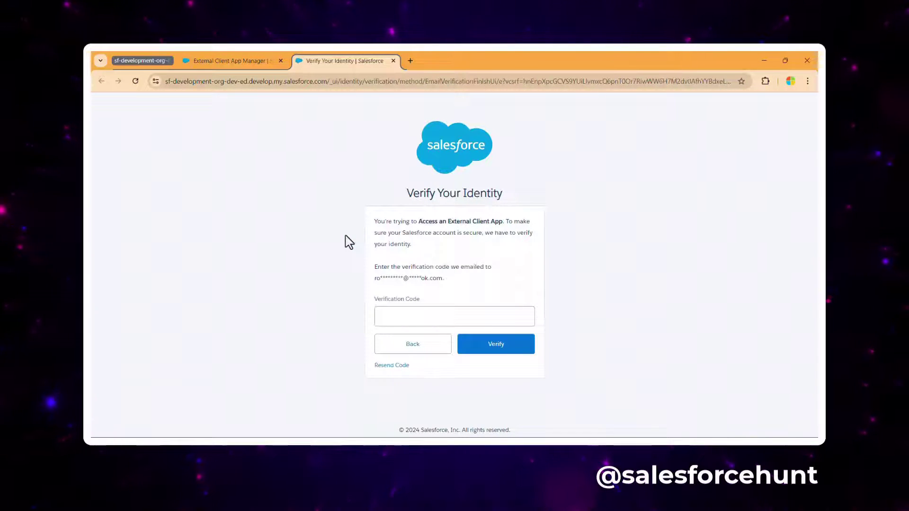
Step: Enter the emailed verification code to reveal Postman's consumer key and secret, then return to its OAuth settings
left_click(418, 311)
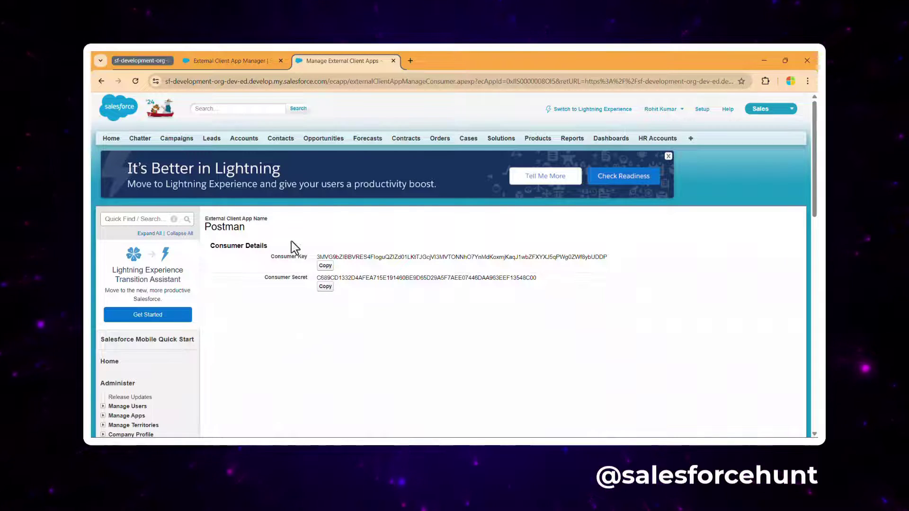
left_click(254, 64)
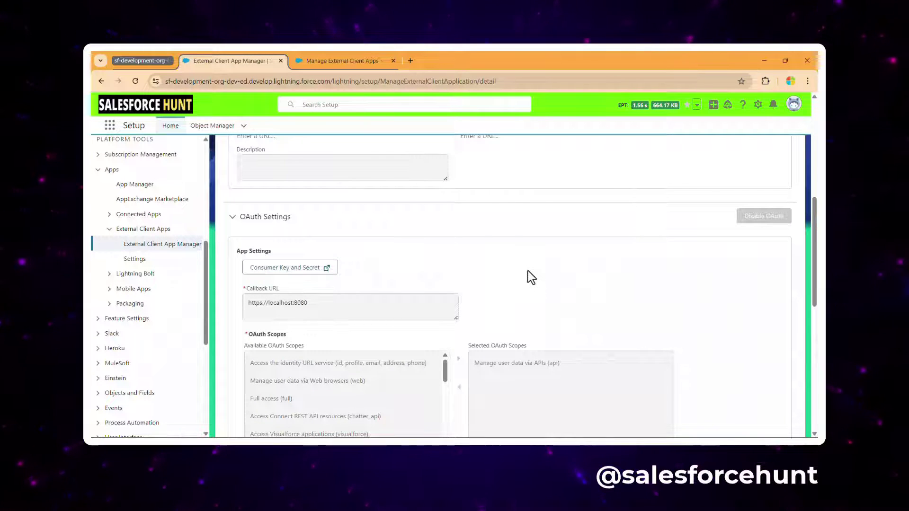
left_click(299, 267)
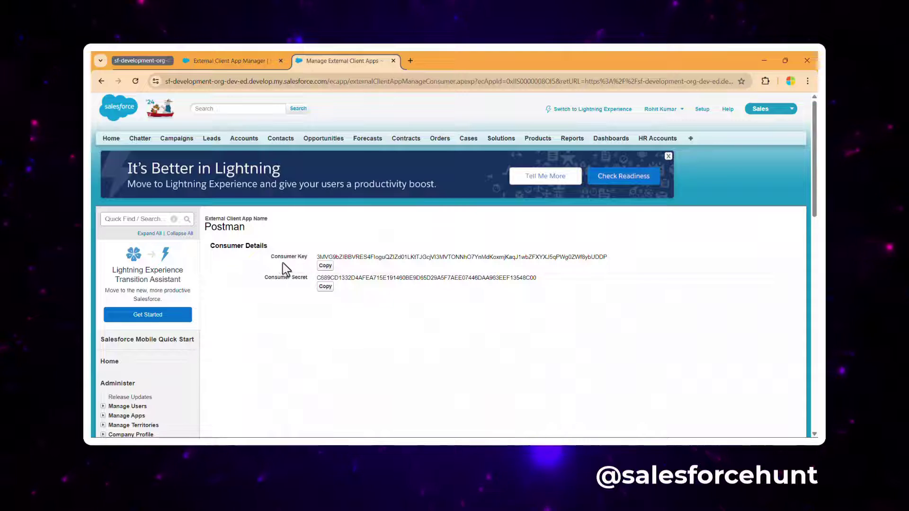
left_click(246, 60)
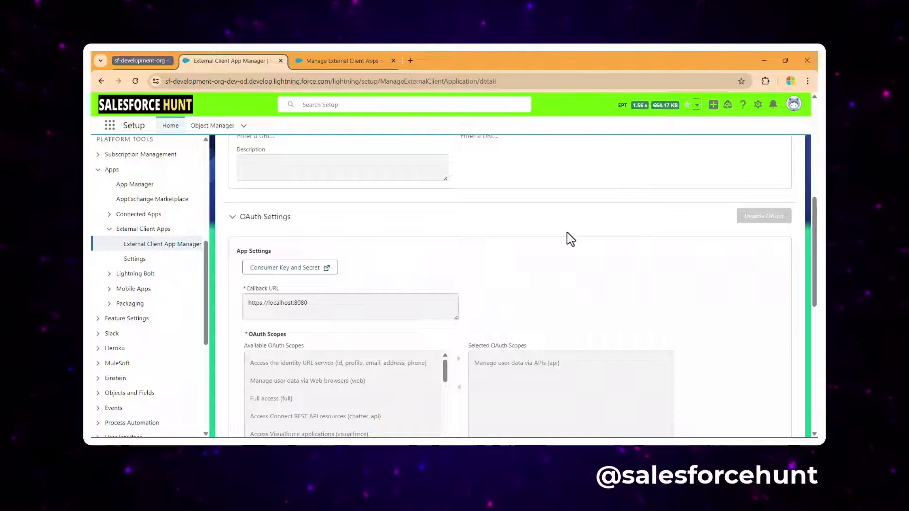
scroll(359, 270, "up", 10)
left_click(317, 268)
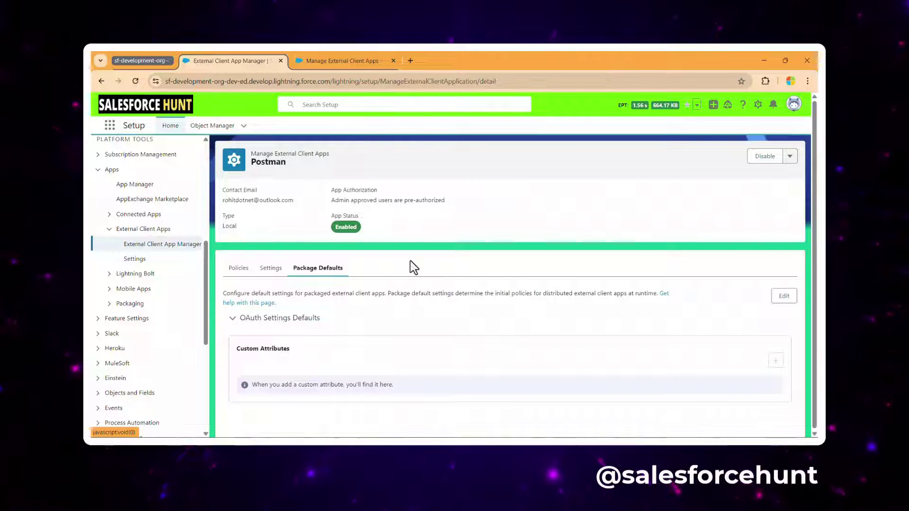
left_click(240, 269)
left_click(272, 269)
scroll(521, 308, "down", 5)
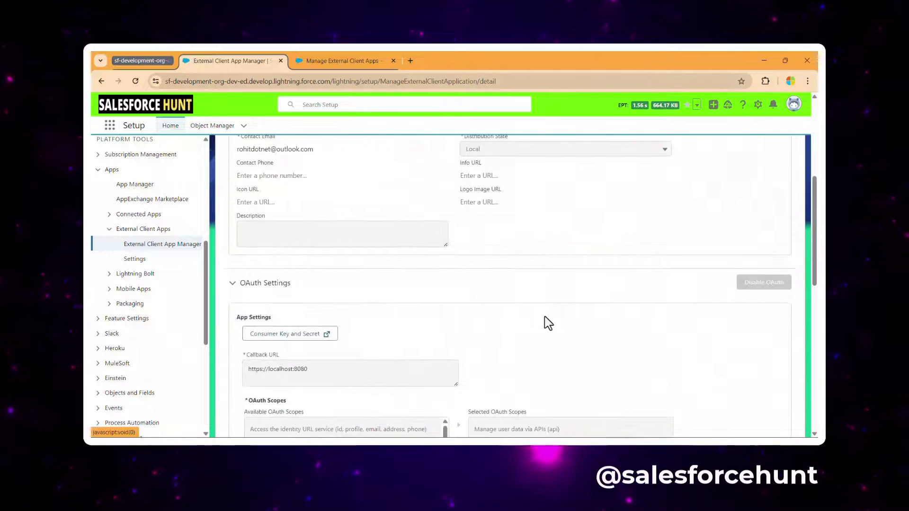
scroll(544, 317, "up", 5)
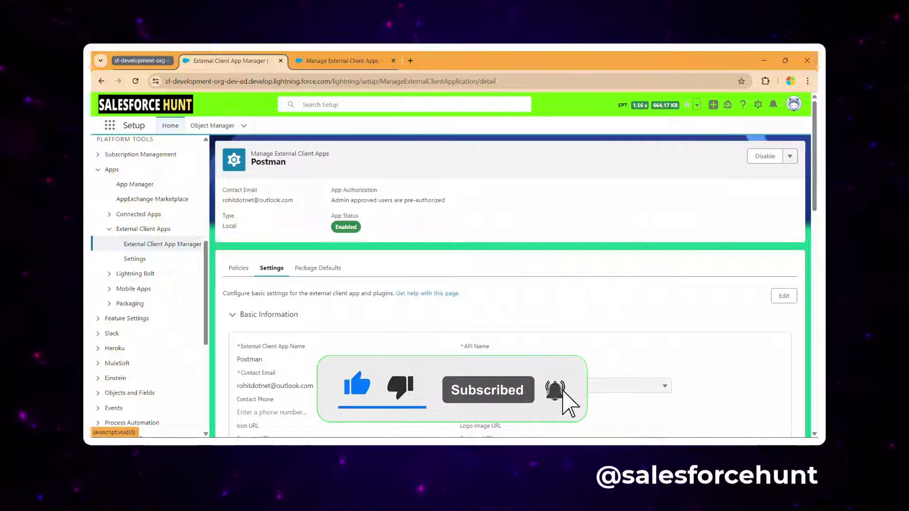
left_click(164, 246)
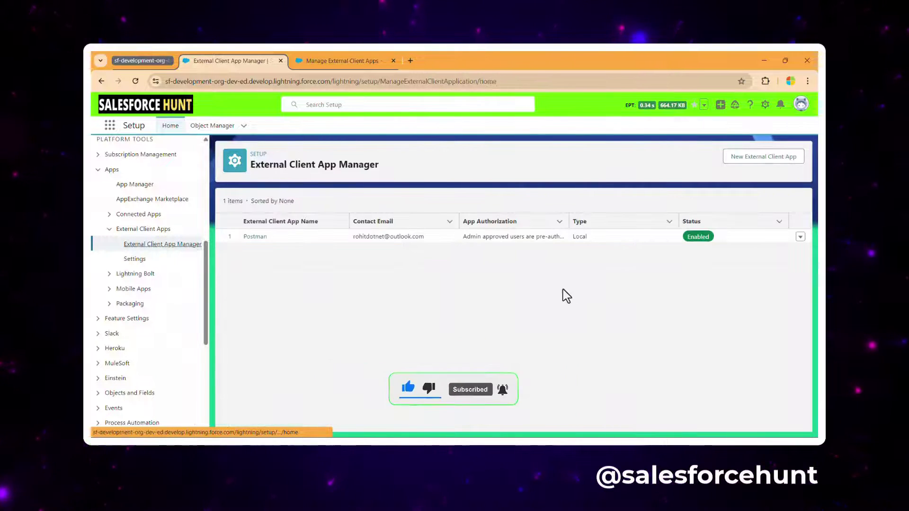
left_click(255, 236)
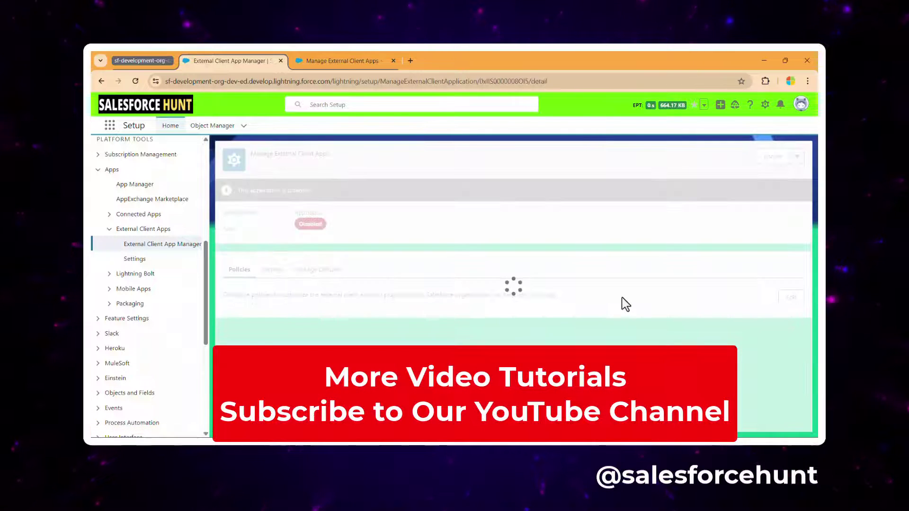
scroll(624, 303, "down", 10)
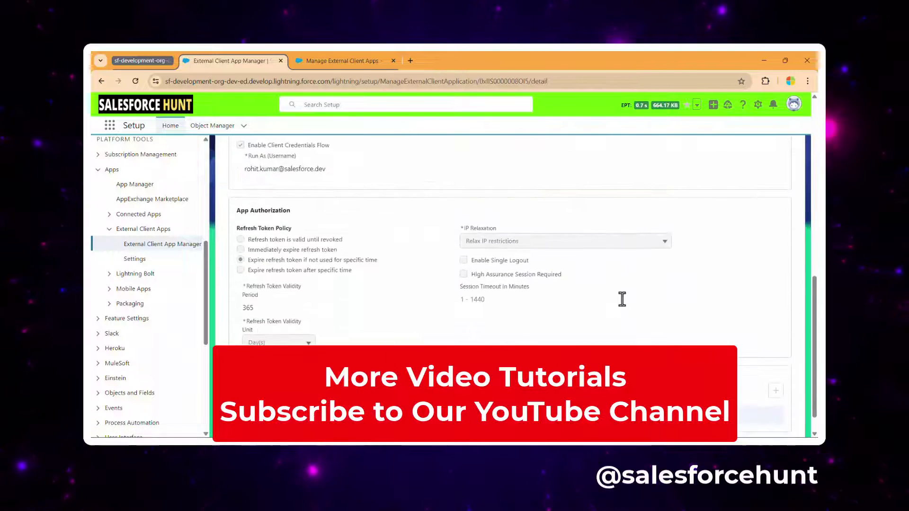
scroll(332, 308, "up", 10)
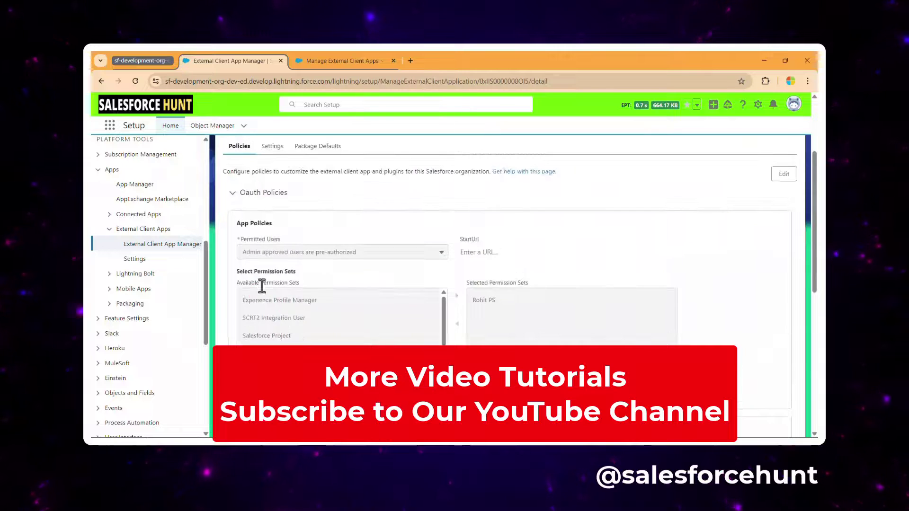
left_click(273, 268)
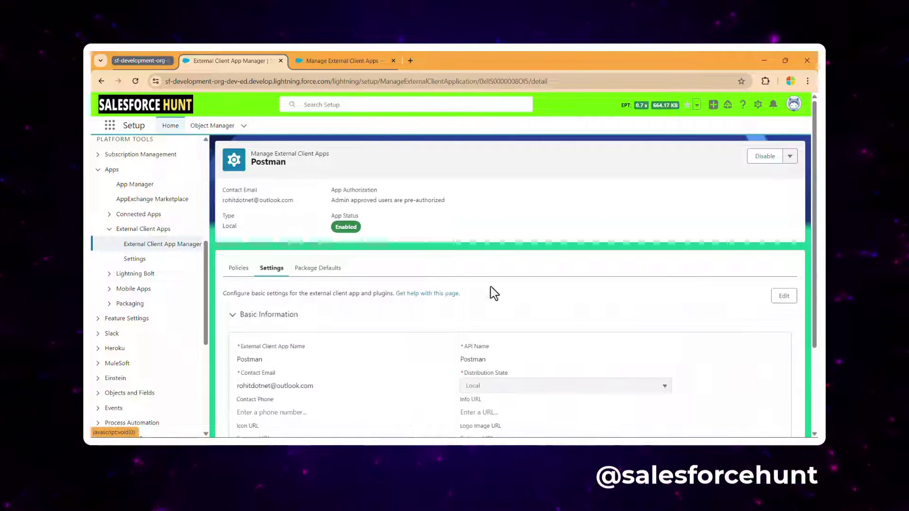
scroll(599, 308, "down", 3)
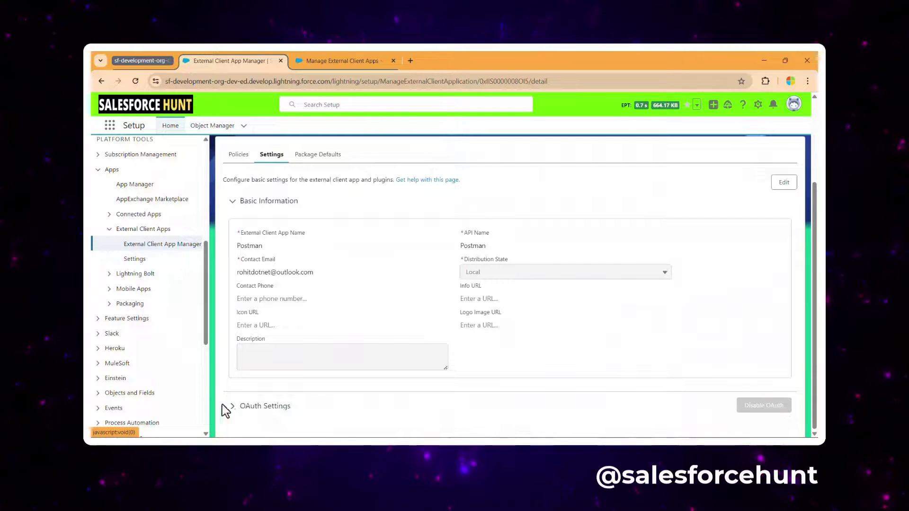
Step: Disable OAuth for the Postman external client app and save it
scroll(729, 296, "up", 3)
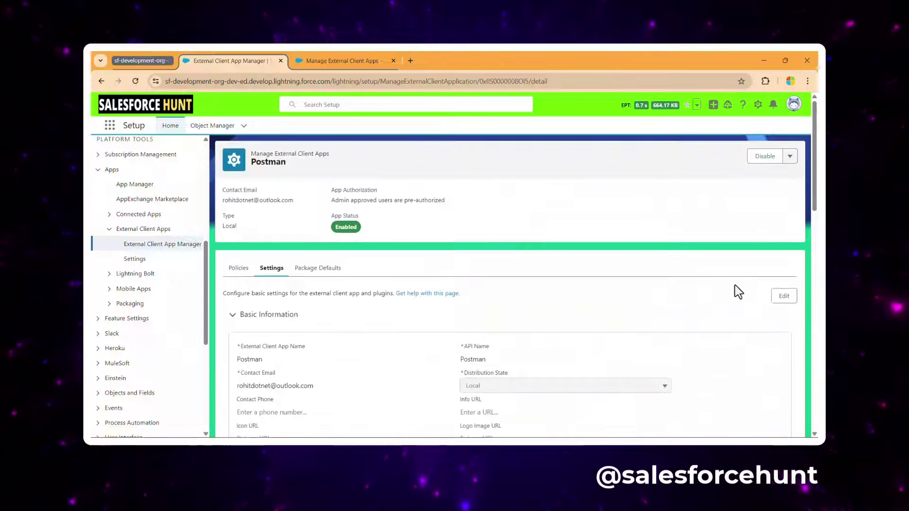
left_click(783, 296)
scroll(669, 331, "down", 5)
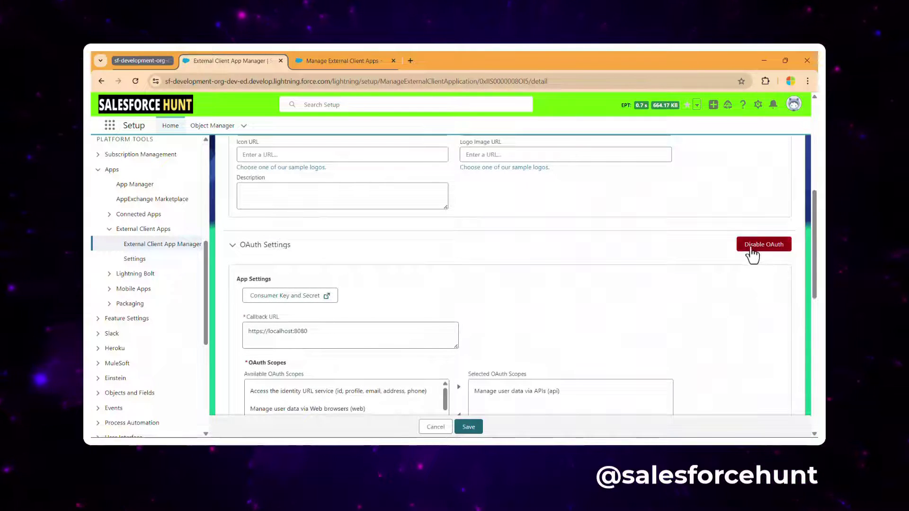
left_click(752, 250)
left_click(478, 290)
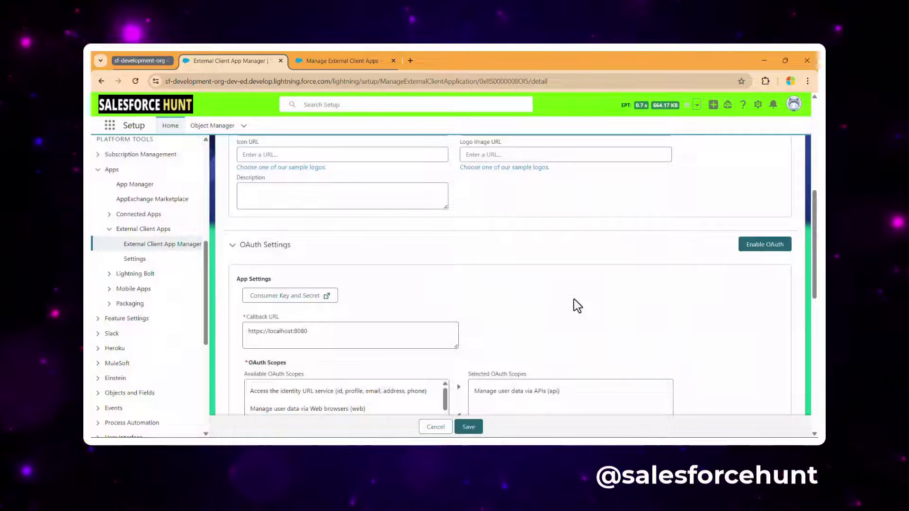
scroll(574, 304, "down", 5)
left_click(468, 427)
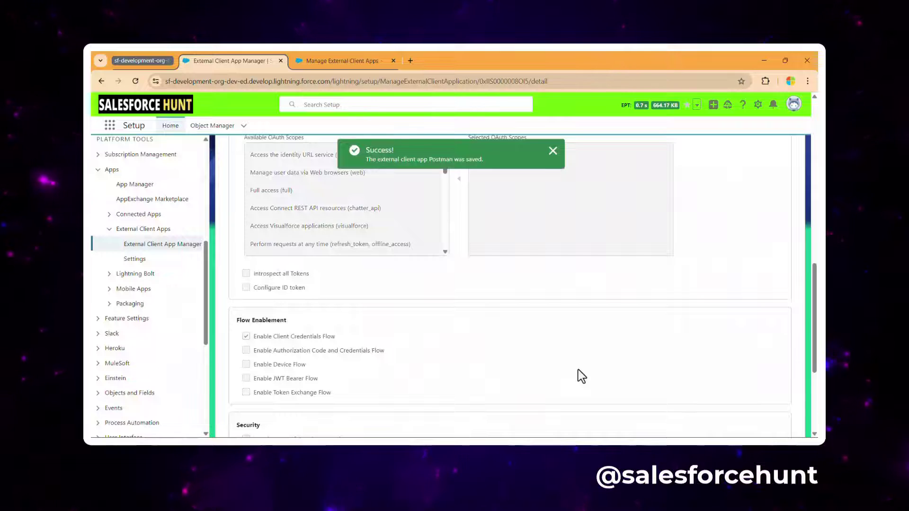
Step: Re-enable OAuth on the Postman app and save the settings again
scroll(580, 375, "up", 5)
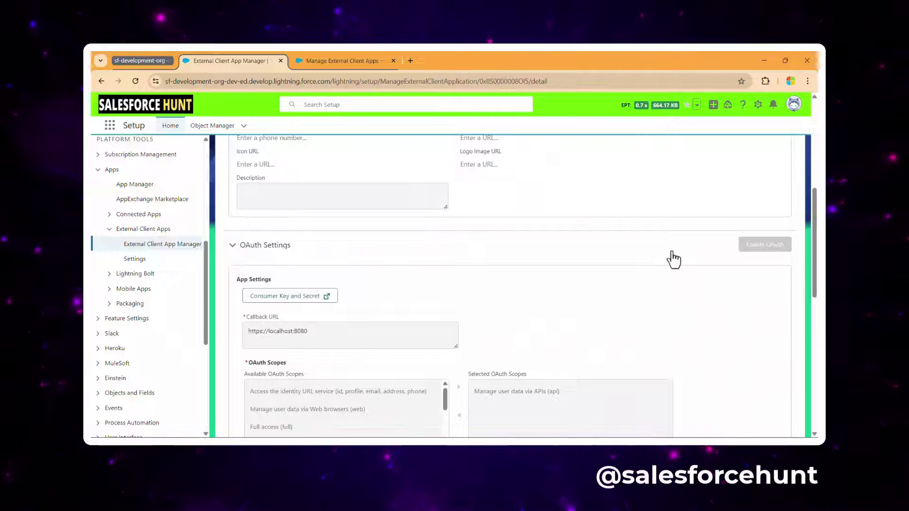
scroll(649, 290, "up", 6)
left_click(782, 296)
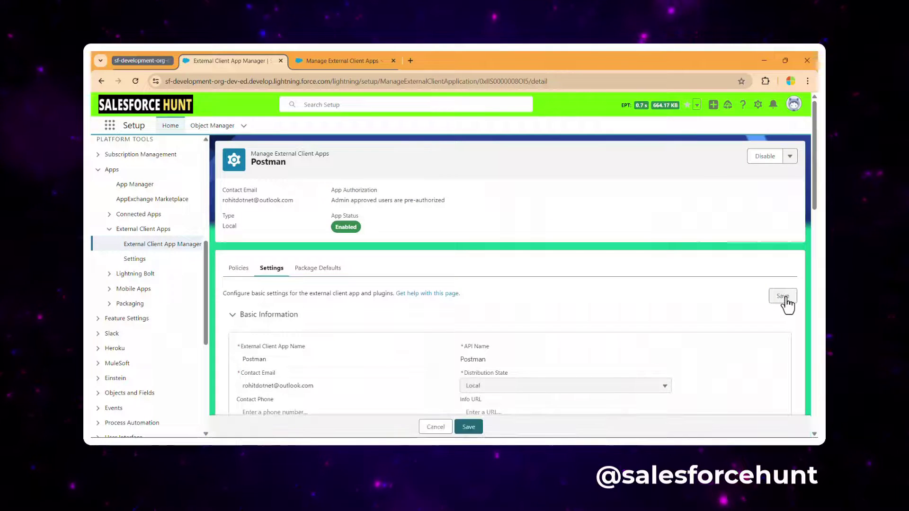
scroll(675, 316, "down", 9)
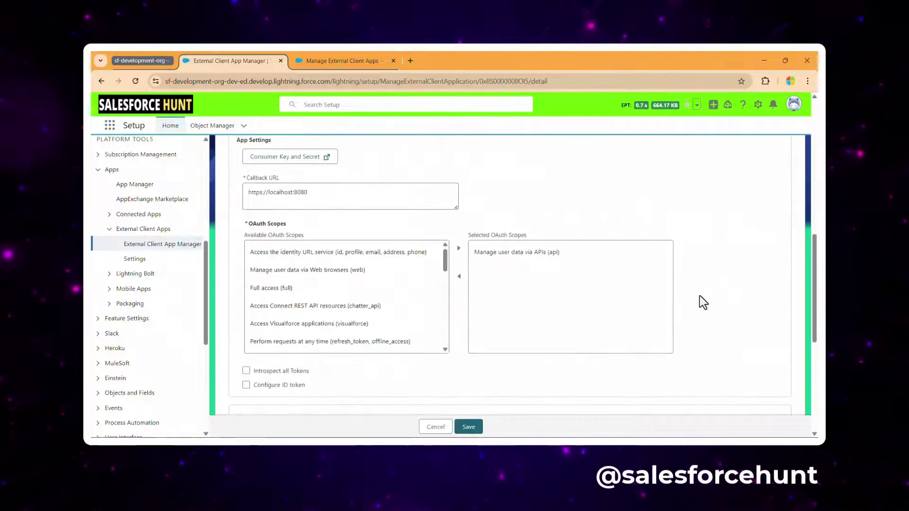
scroll(703, 302, "up", 3)
scroll(629, 328, "down", 4)
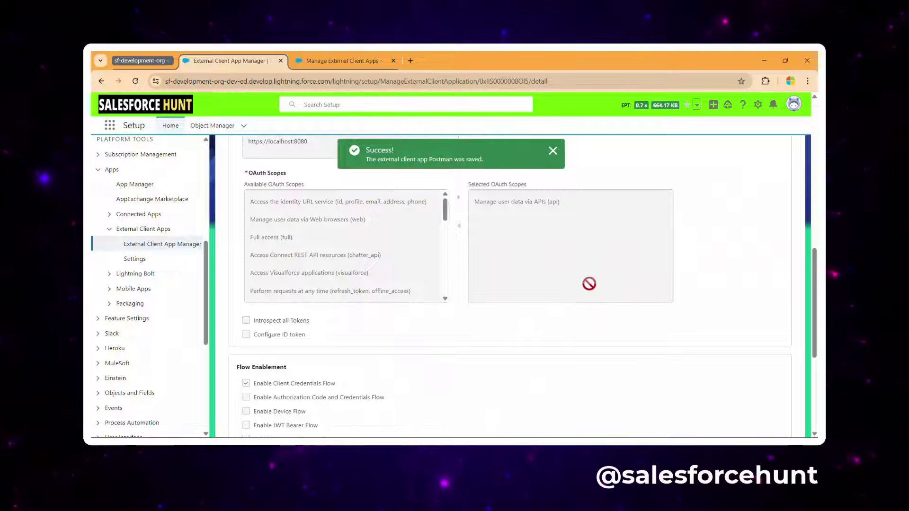
scroll(621, 285, "up", 4)
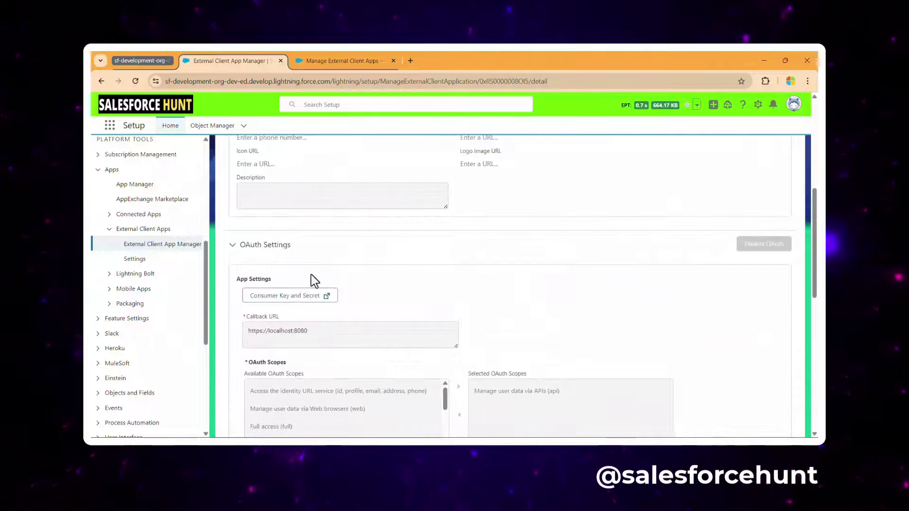
scroll(627, 303, "up", 6)
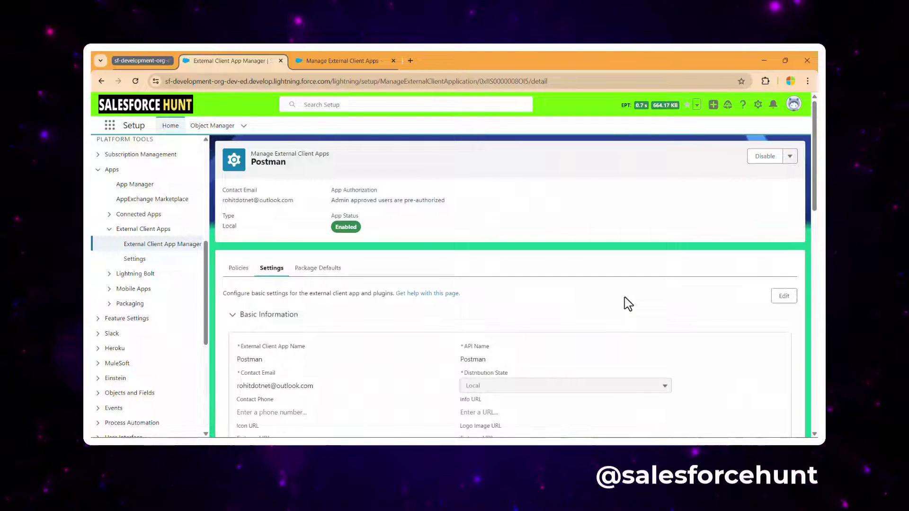
scroll(627, 303, "down", 6)
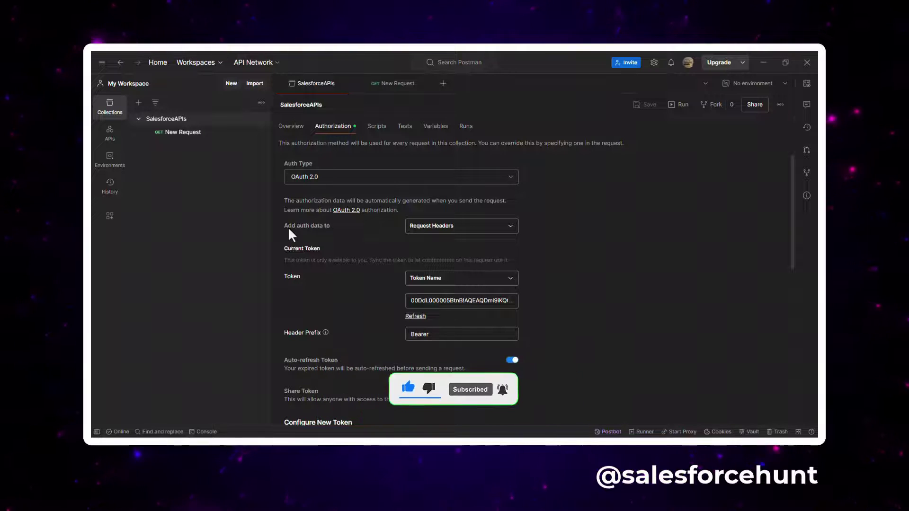
Step: Collapse SalesforceAPIs in the sidebar and close the SalesforceAPIs and New Request tabs
left_click(138, 119)
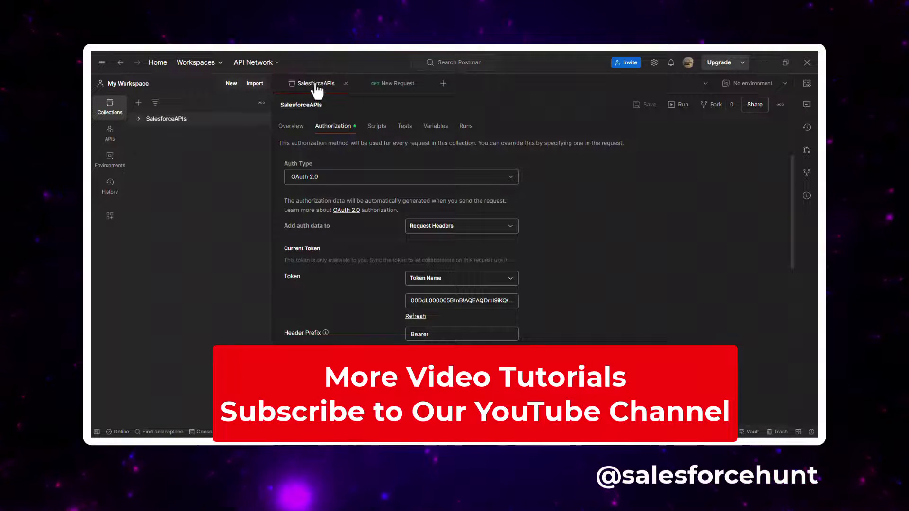
left_click(341, 84)
left_click(346, 84)
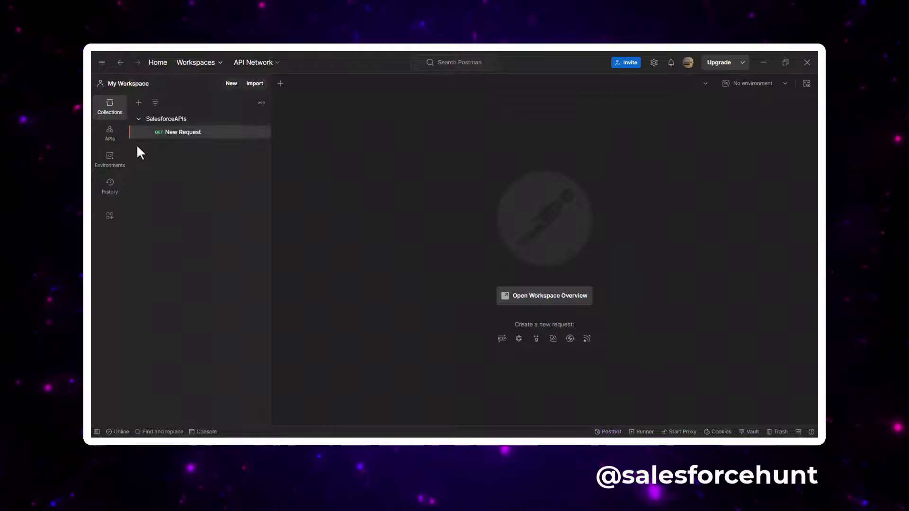
Step: Create a blank collection named 'Salesforce Data' and bring up its Authorization settings
left_click(138, 103)
left_click(173, 124)
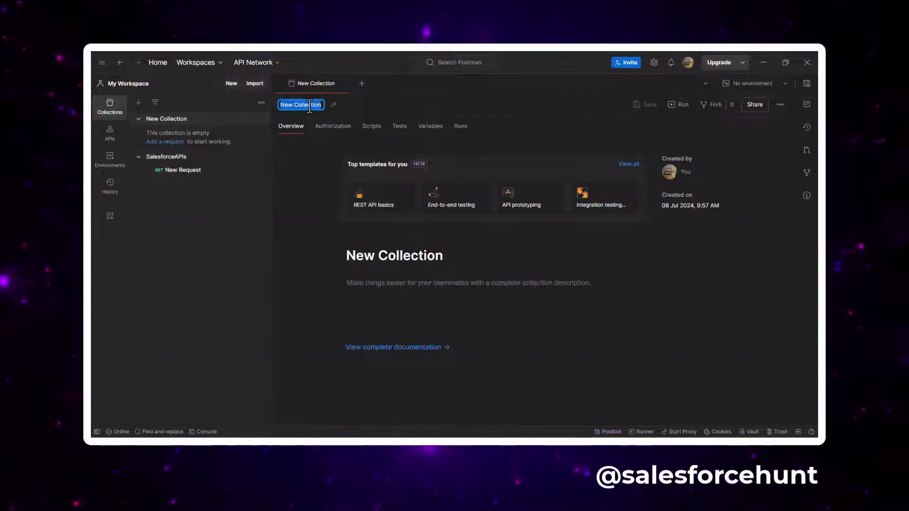
type("Salesforce Darta")
key("BackSpace")
key("BackSpace")
type("ta")
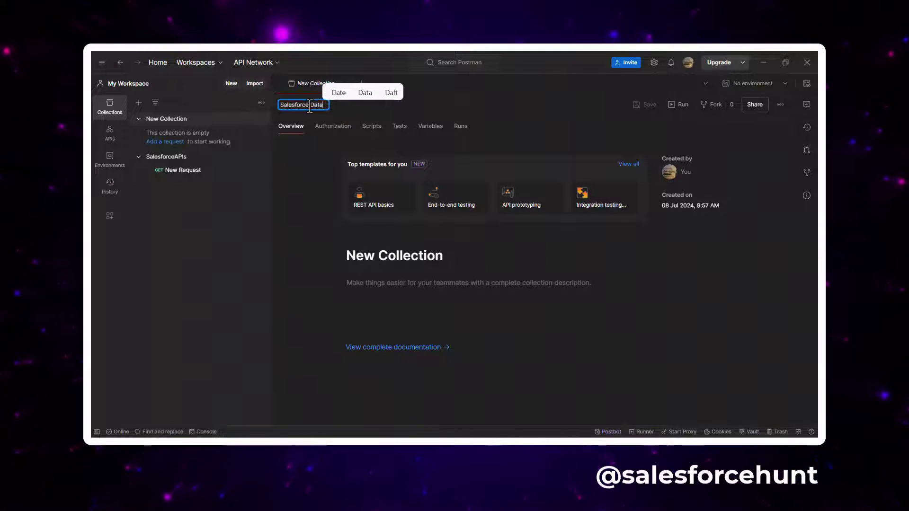
key("Return")
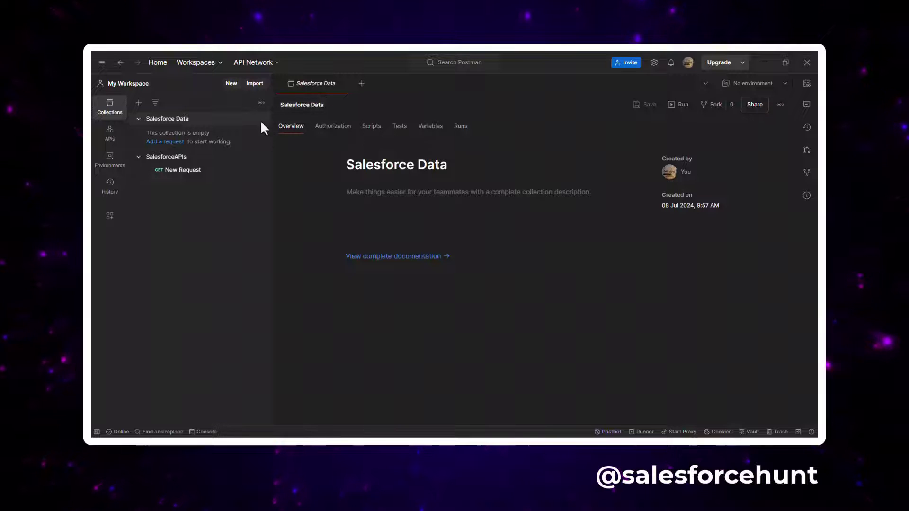
left_click(331, 127)
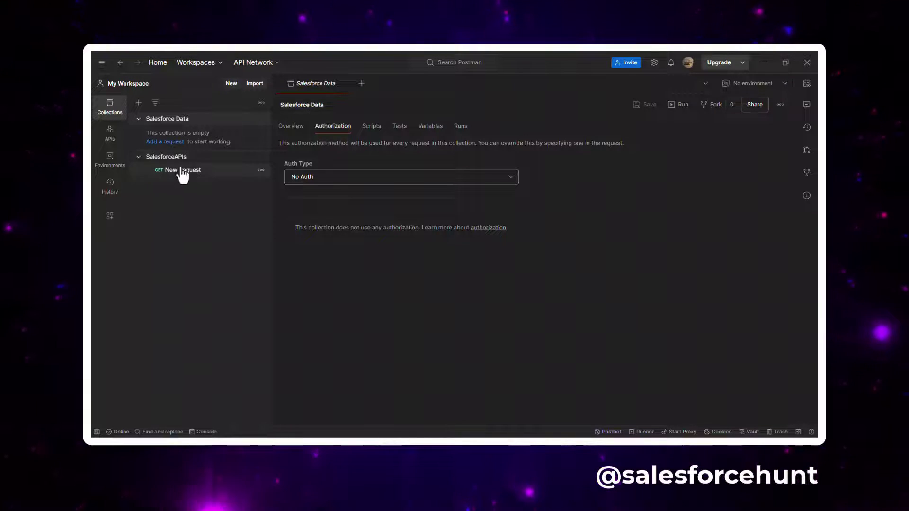
Step: Set the Salesforce Data collection's Auth Type to OAuth 2.0
left_click(207, 157)
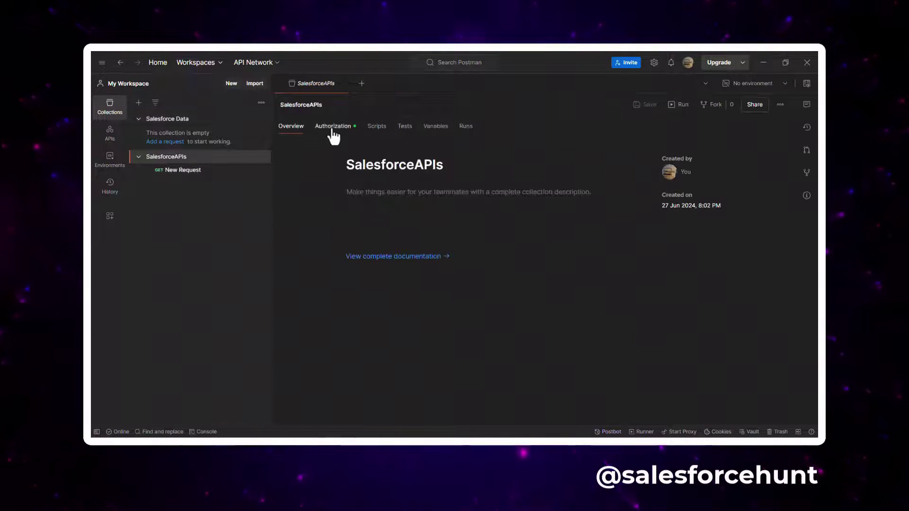
left_click(333, 126)
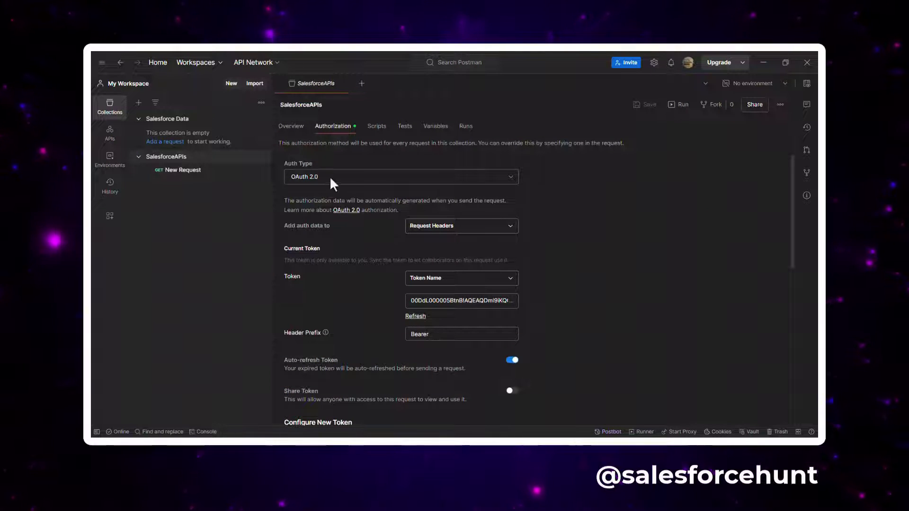
left_click(187, 121)
left_click(334, 127)
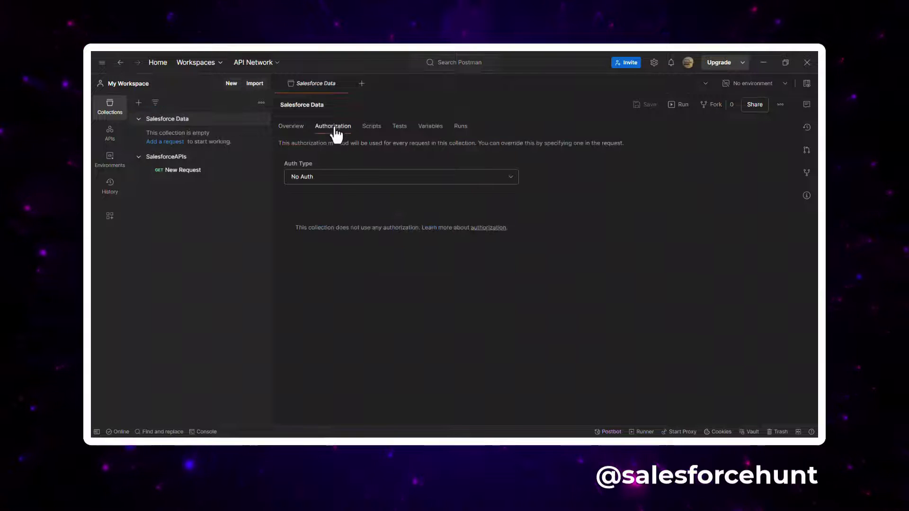
left_click(334, 176)
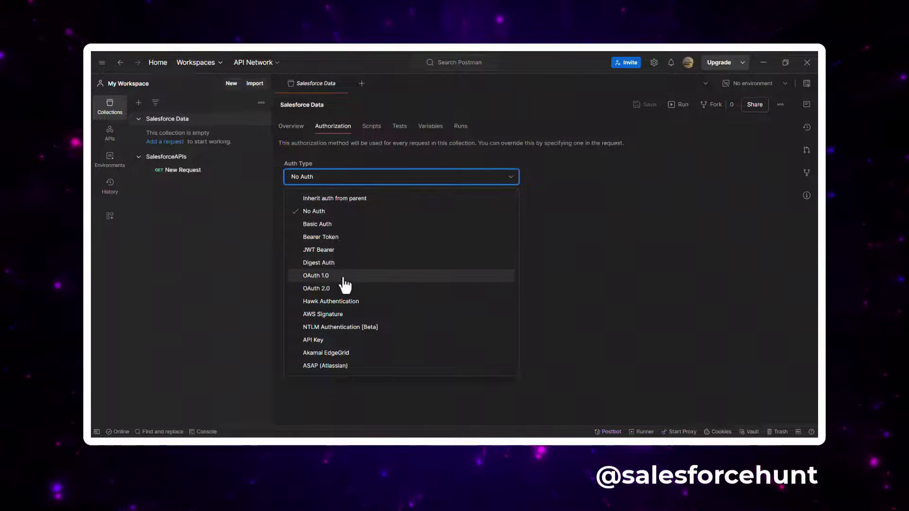
left_click(318, 289)
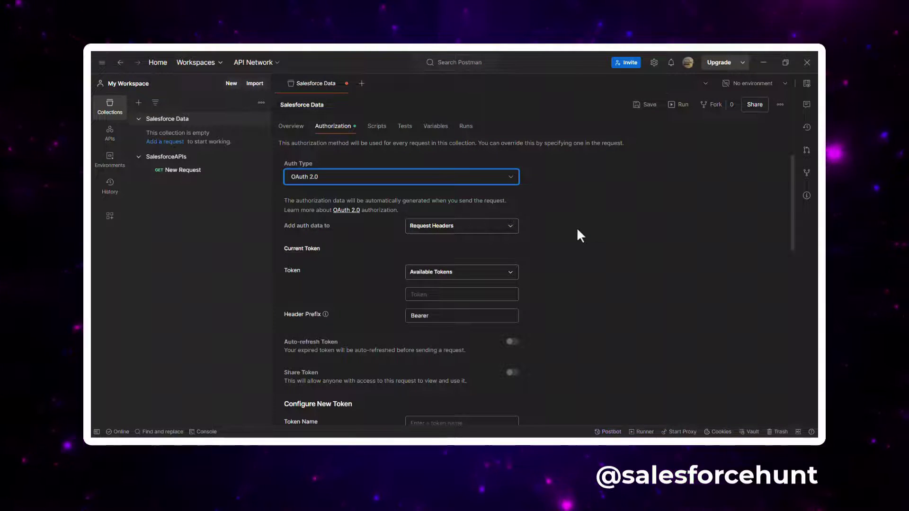
scroll(584, 225, "down", 4)
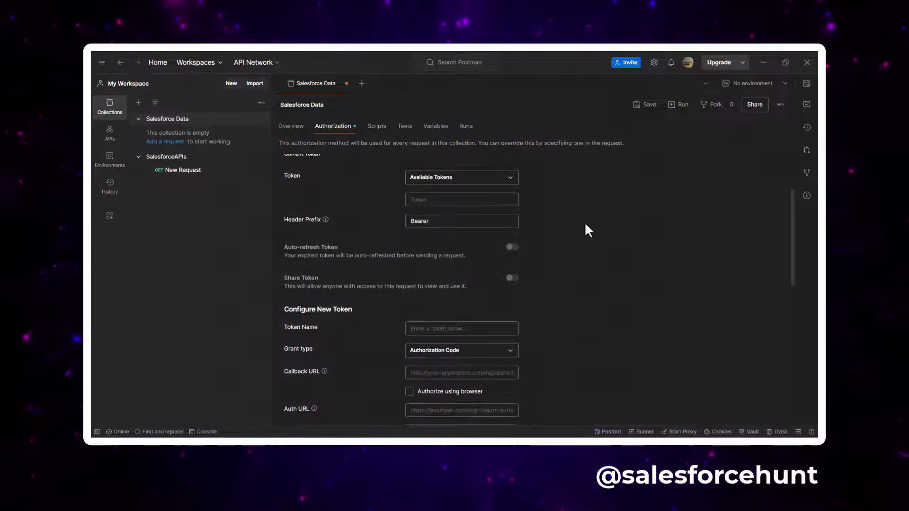
scroll(582, 232, "down", 2)
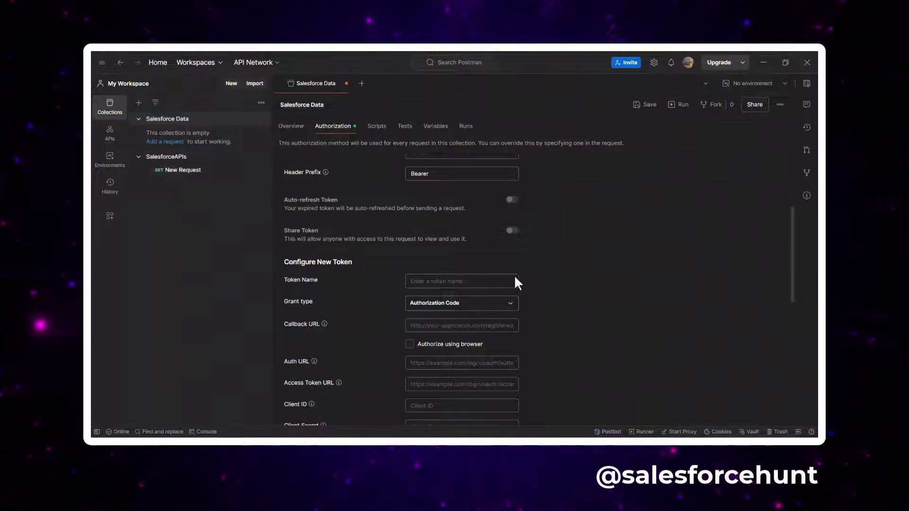
scroll(522, 268, "down", 4)
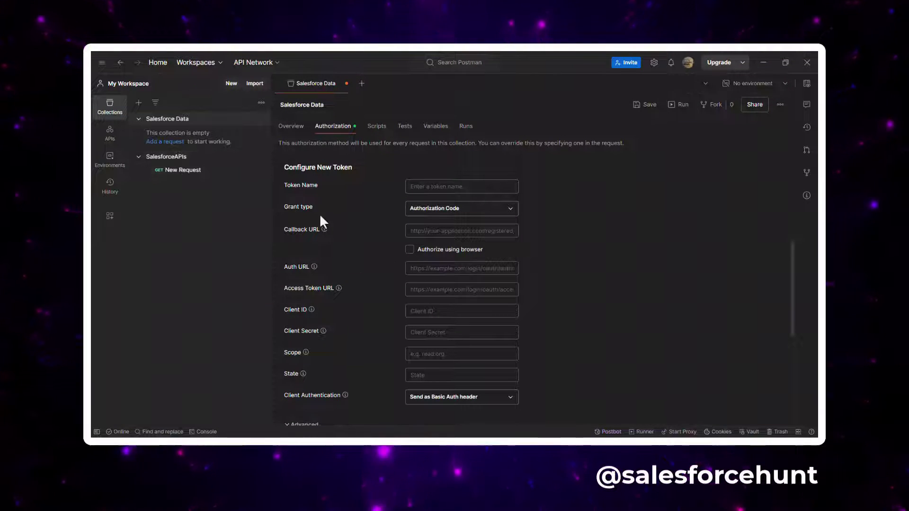
Step: Review the SalesforceAPIs OAuth 2.0 token configuration for reference
left_click(186, 161)
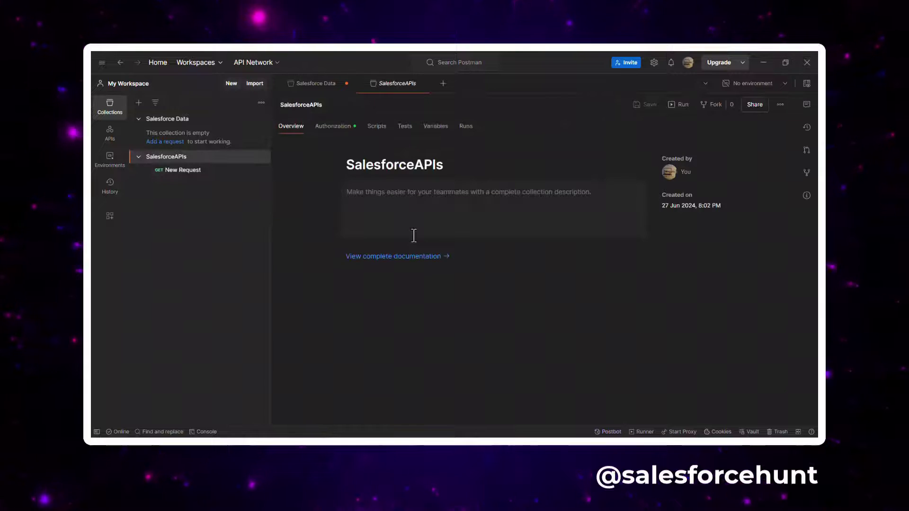
left_click(336, 127)
scroll(515, 280, "down", 3)
scroll(450, 292, "down", 3)
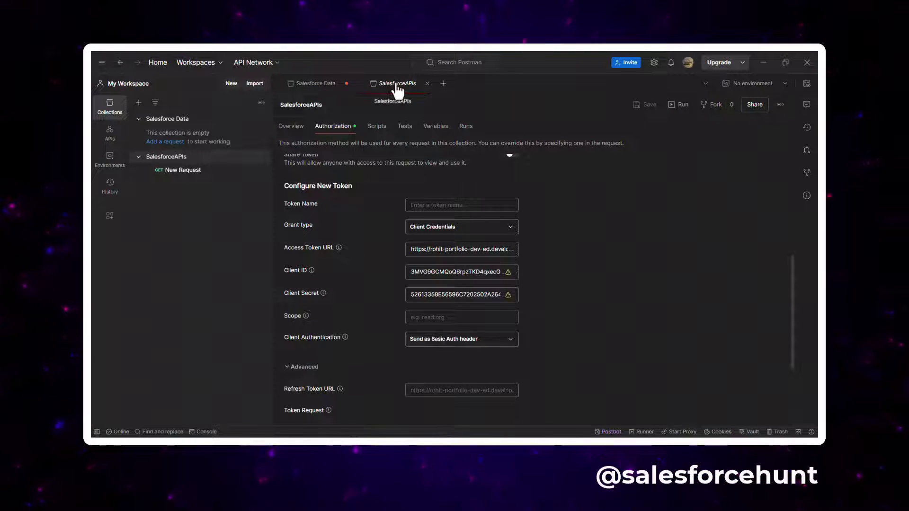
left_click(303, 85)
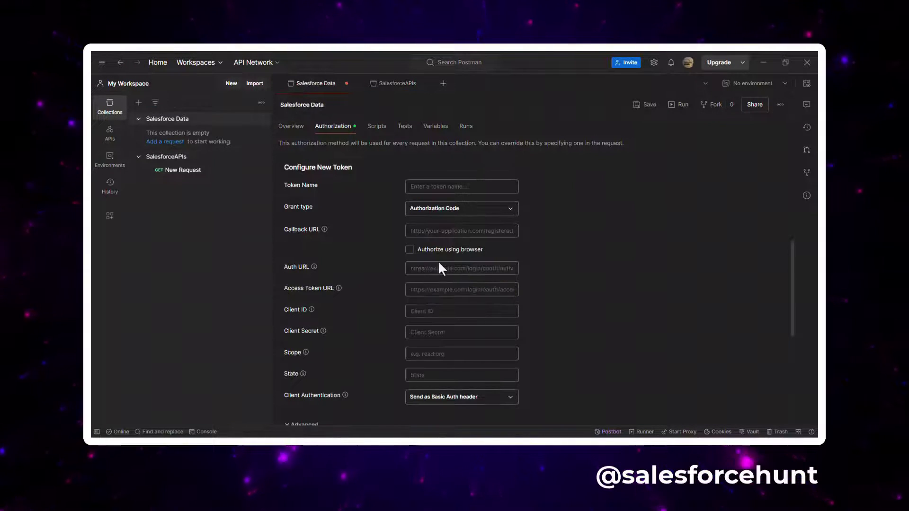
Step: Set the Salesforce Data collection's grant type to Client Credentials
left_click(449, 208)
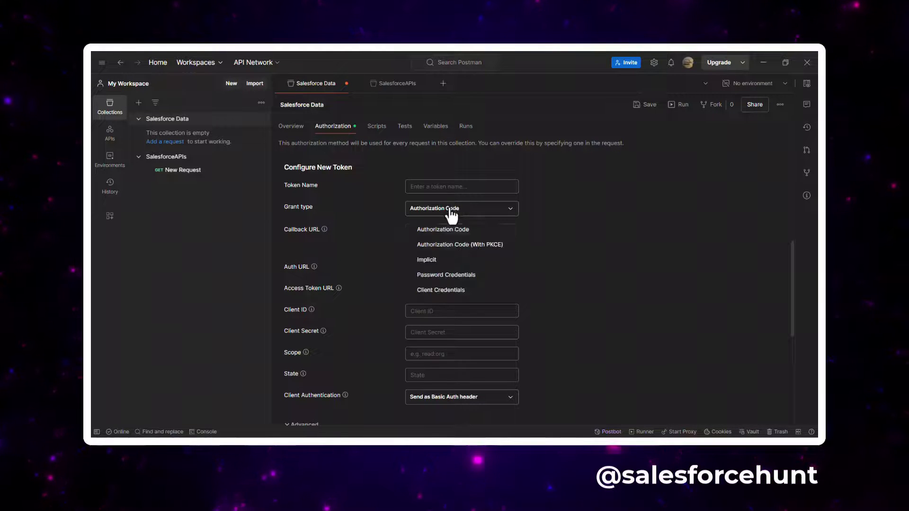
left_click(462, 290)
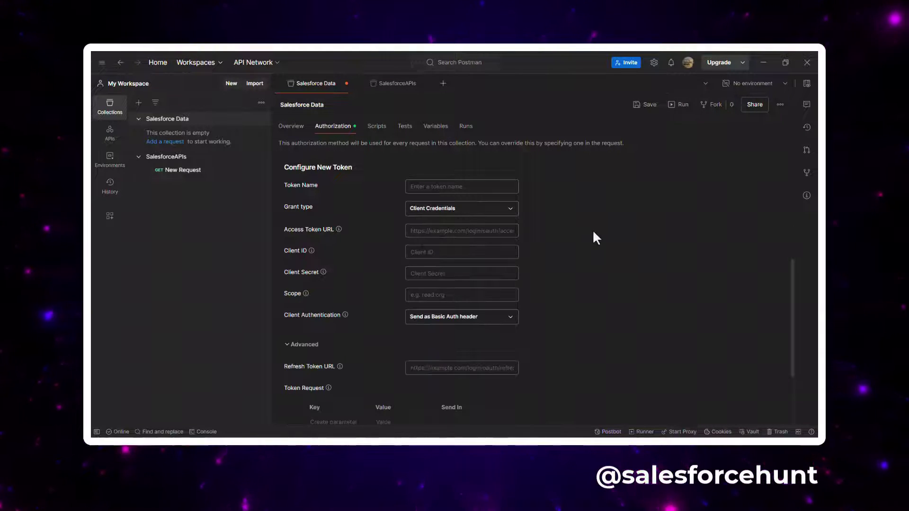
left_click(401, 85)
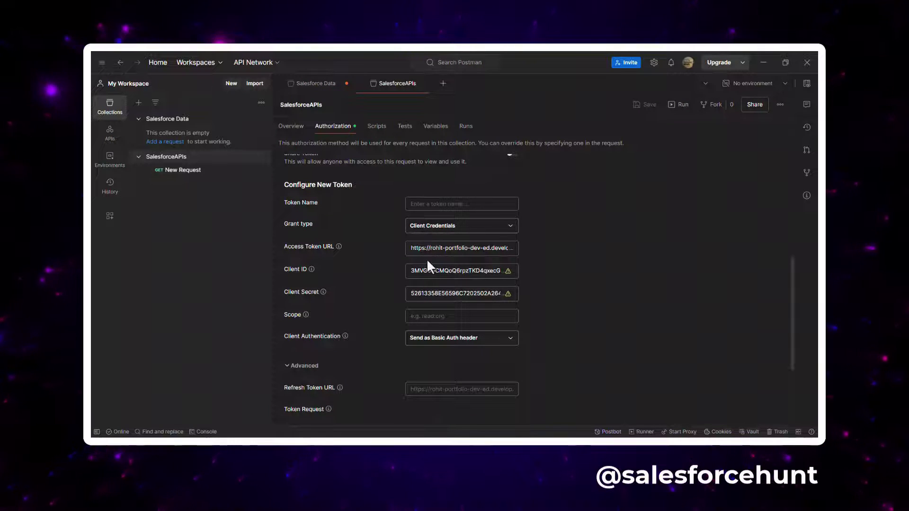
left_click(315, 84)
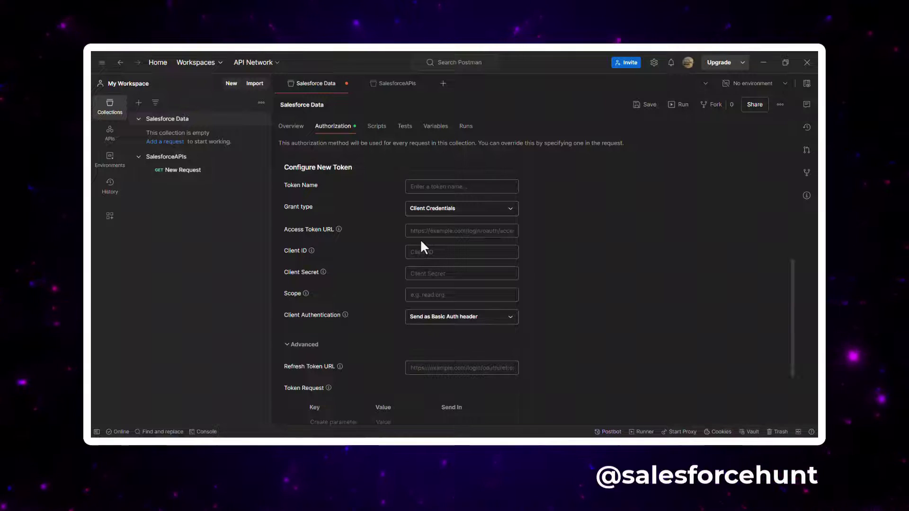
Step: Copy the SalesforceAPIs Access Token URL into the Salesforce Data Access Token URL field
left_click(398, 84)
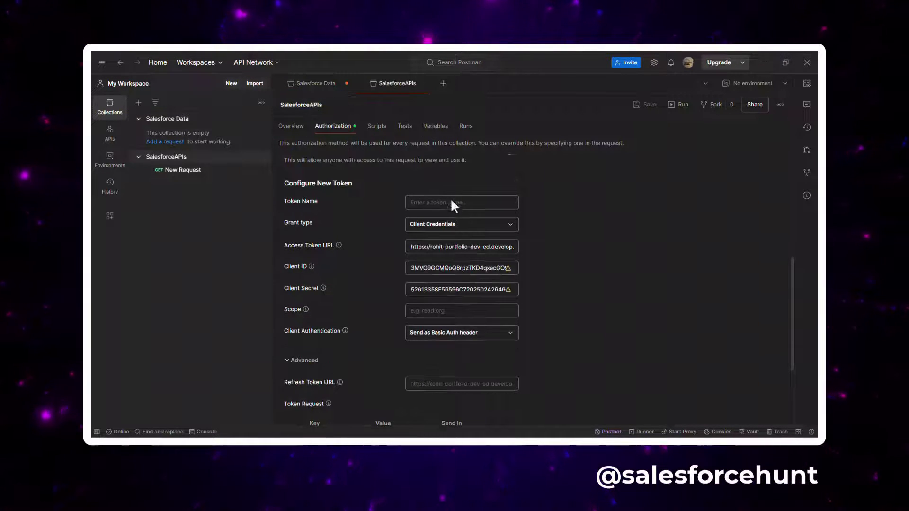
triple_click(449, 246)
key("ctrl+c")
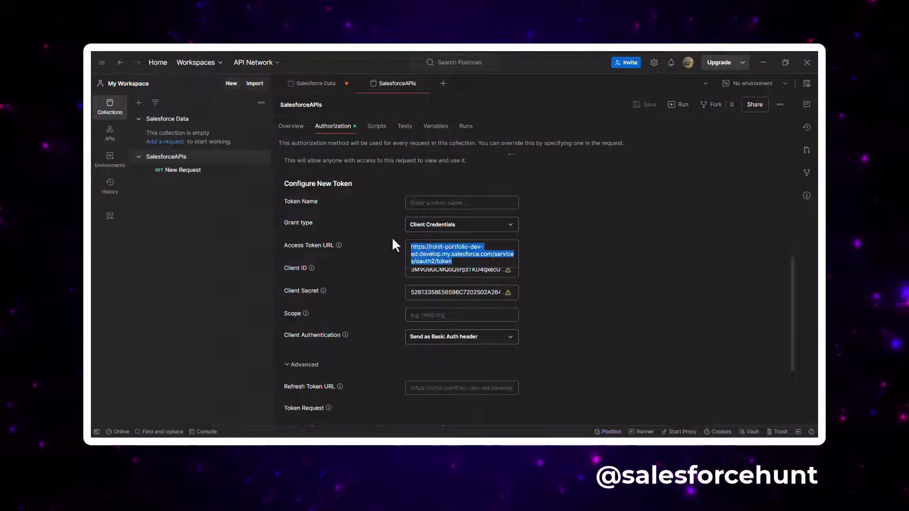
left_click(316, 86)
left_click(423, 231)
key("ctrl+v")
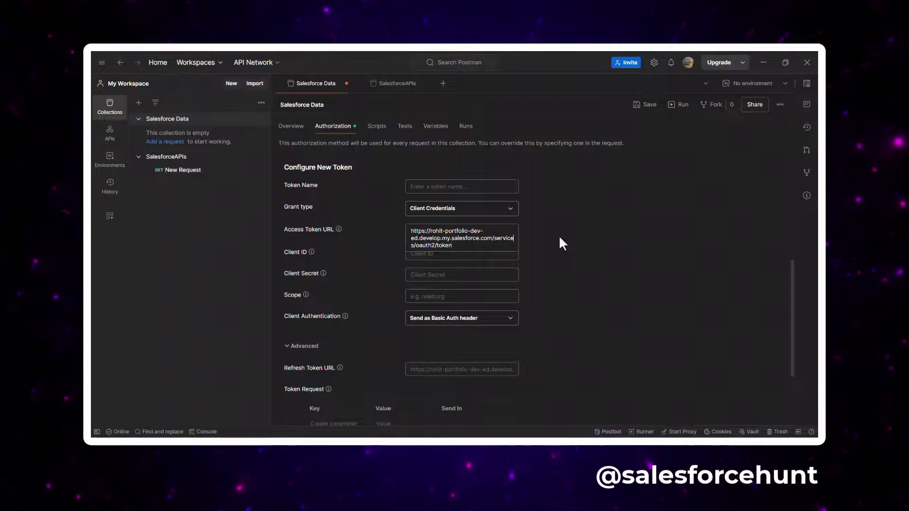
key("alt+Tab")
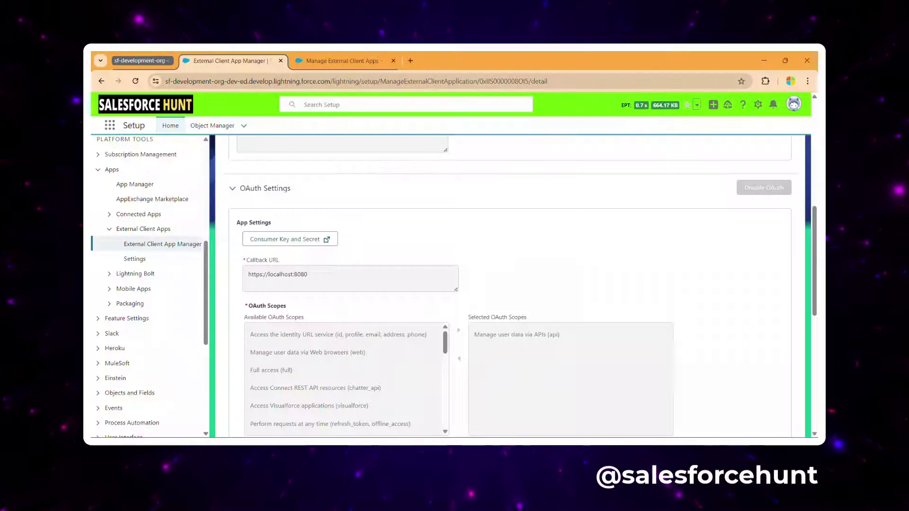
Step: Check the consumer key page, then duplicate the External Client App Manager browser tab
scroll(190, 230, "up", 6)
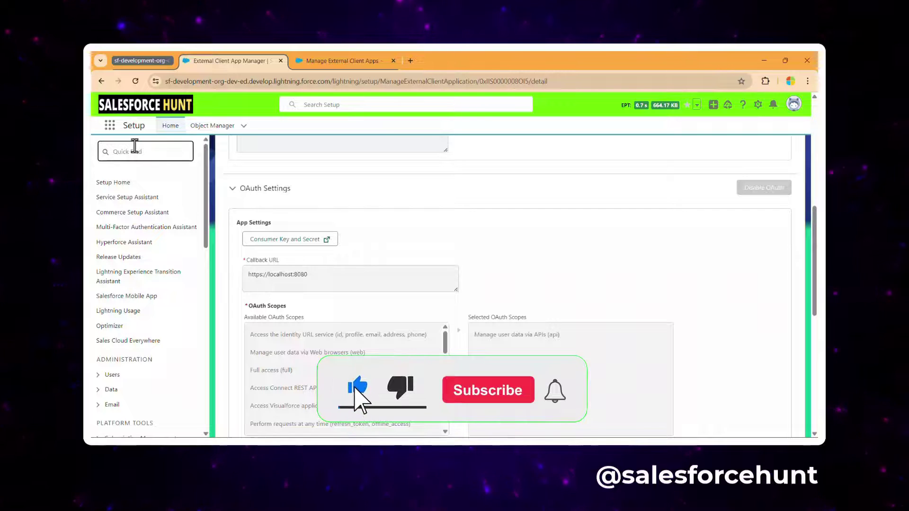
left_click(331, 61)
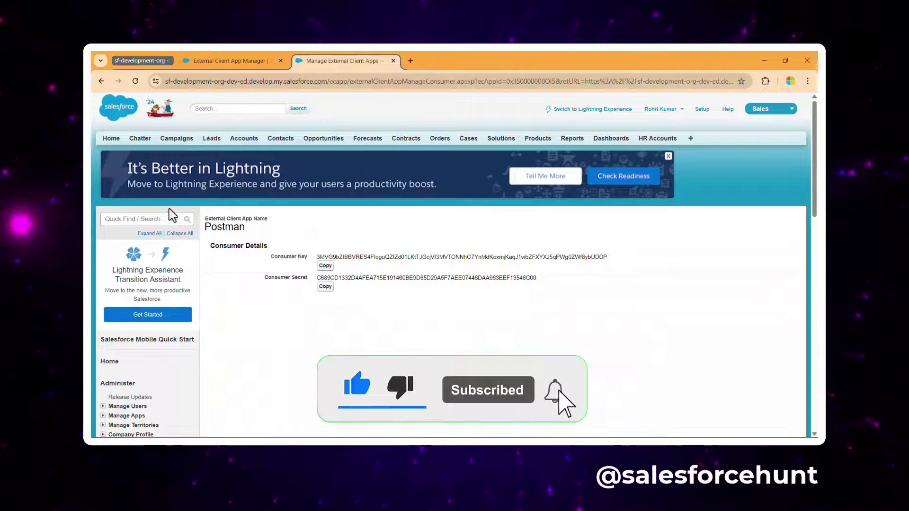
left_click(225, 62)
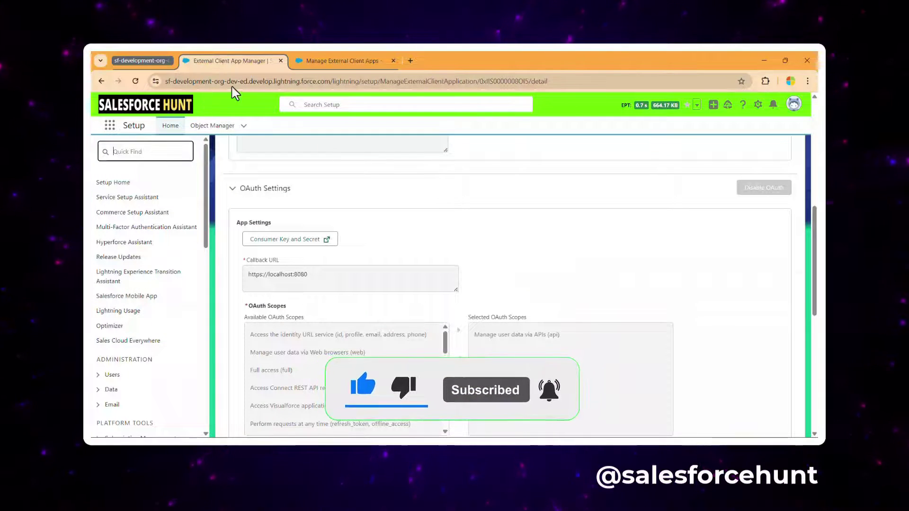
right_click(243, 61)
left_click(279, 157)
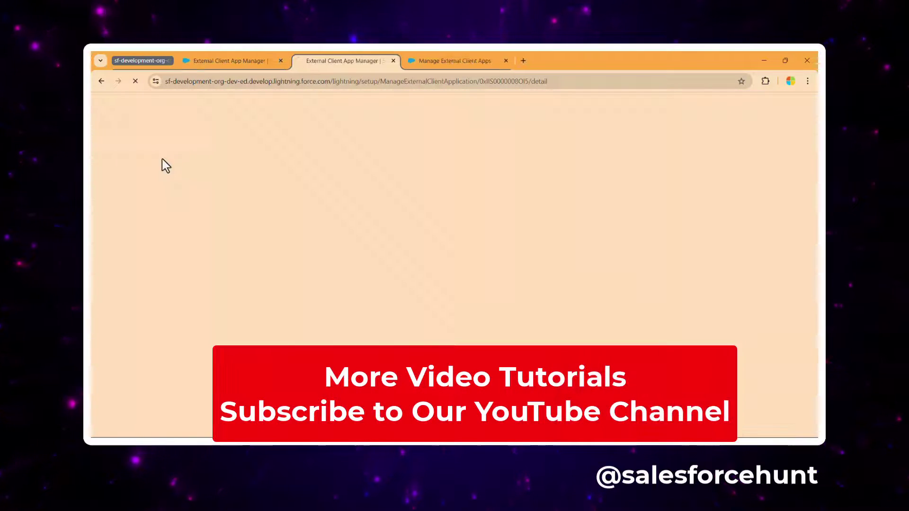
Step: In the original tab, search Setup Quick Find for 'domain'
left_click(217, 63)
left_click(146, 152)
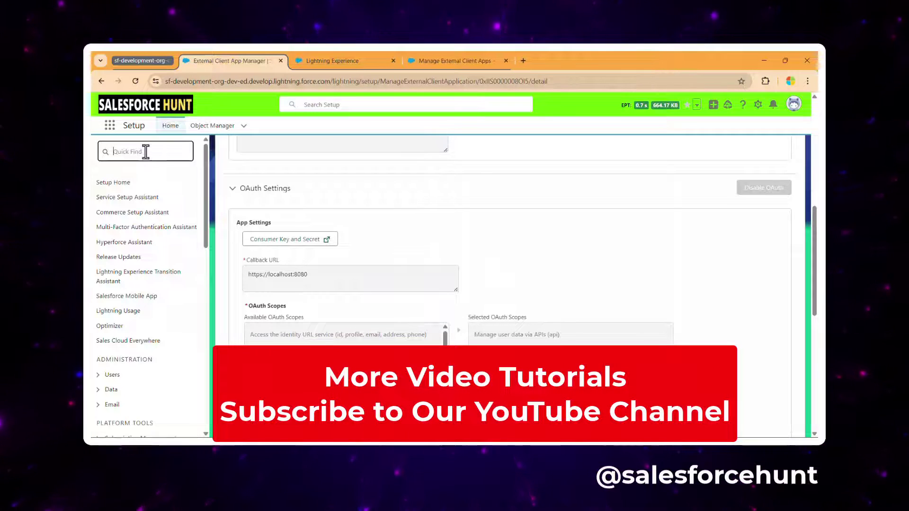
type("domain")
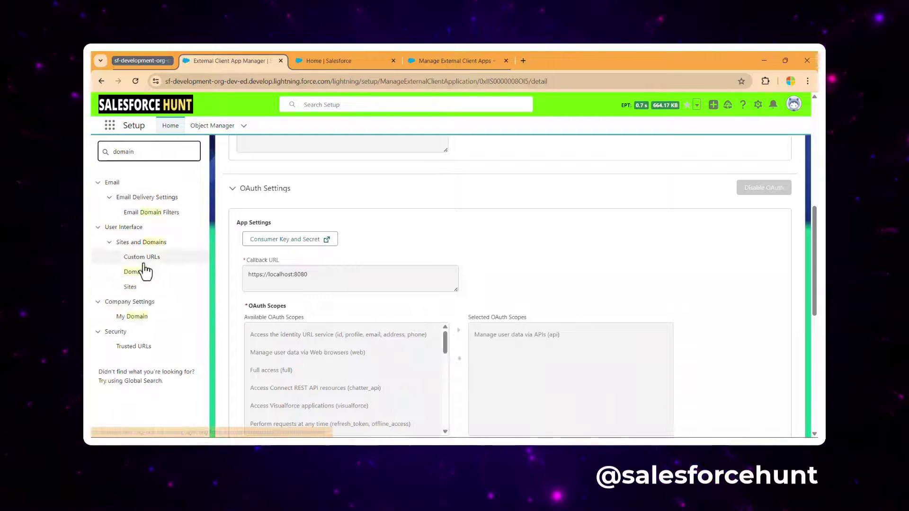
Step: Open My Domain settings and select the org's current My Domain URL to copy
left_click(136, 317)
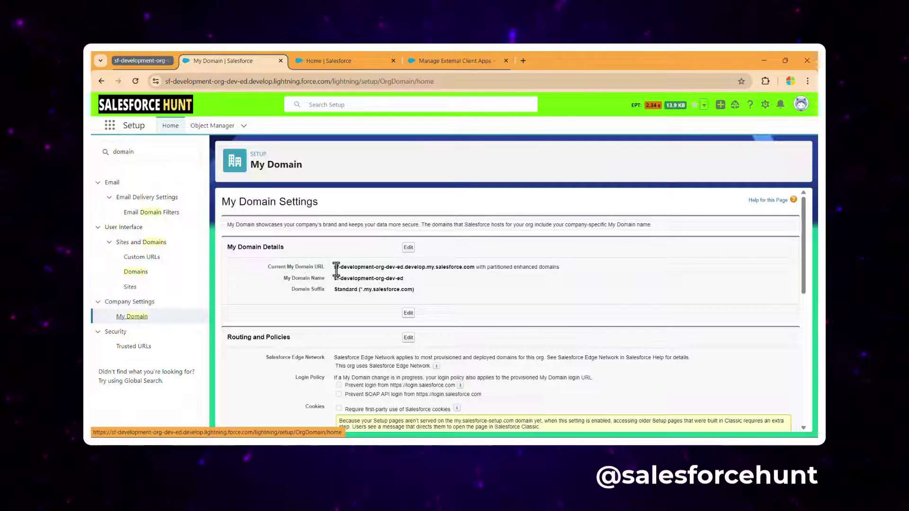
left_click_drag(337, 267, 473, 269)
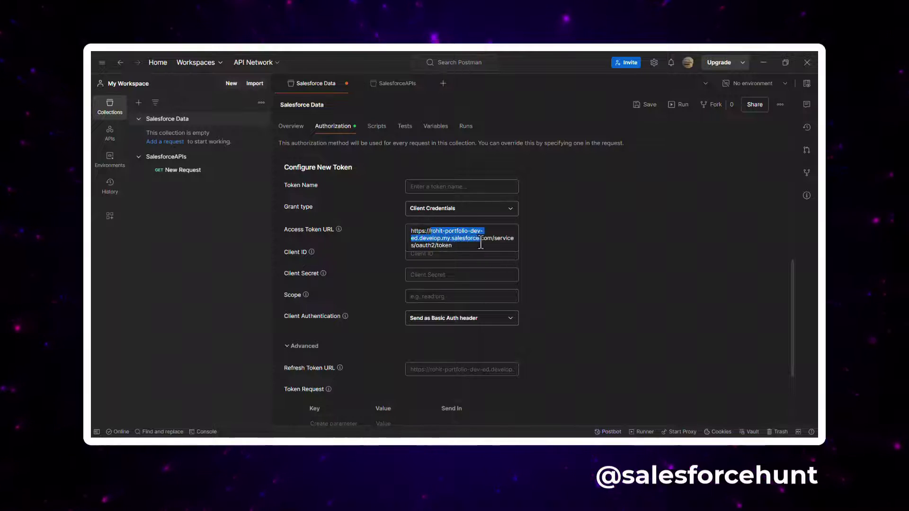
Step: Replace the Access Token URL host with sf-development-org-dev-ed.develop.my.salesforce.com
key("ctrl+v")
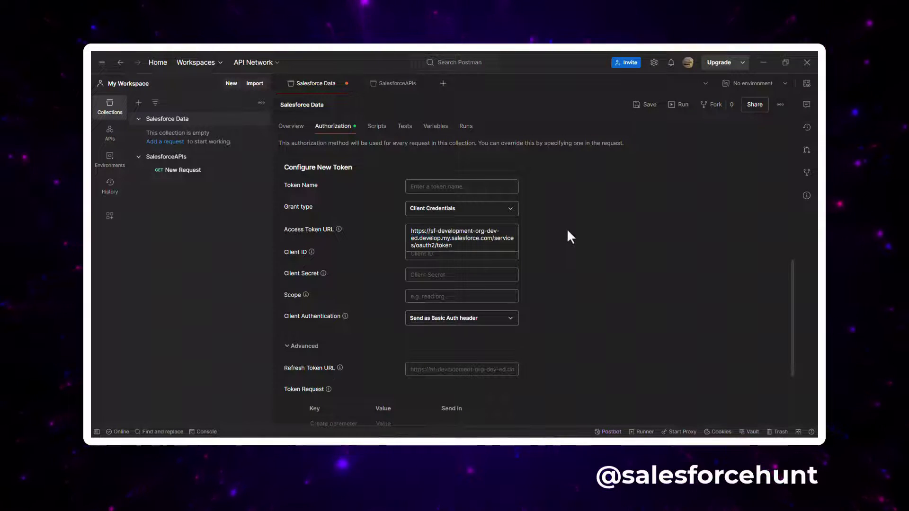
left_click(387, 254)
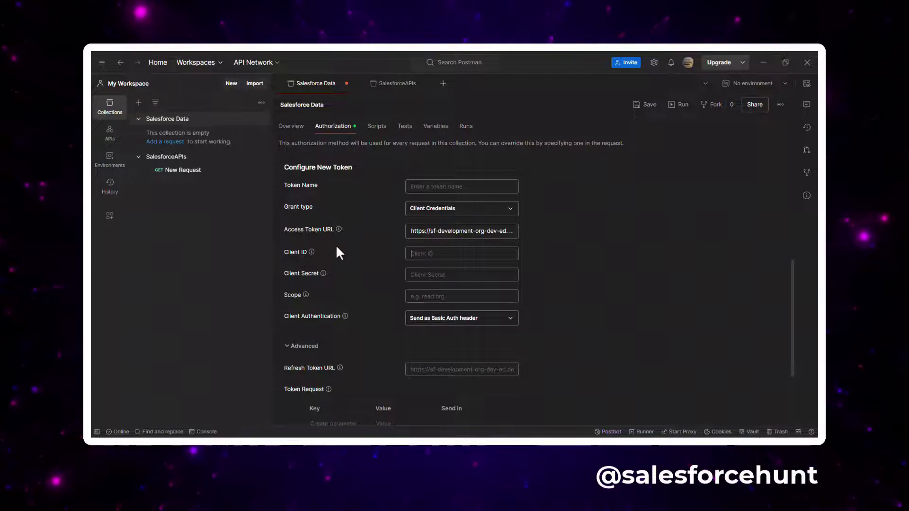
left_click(388, 86)
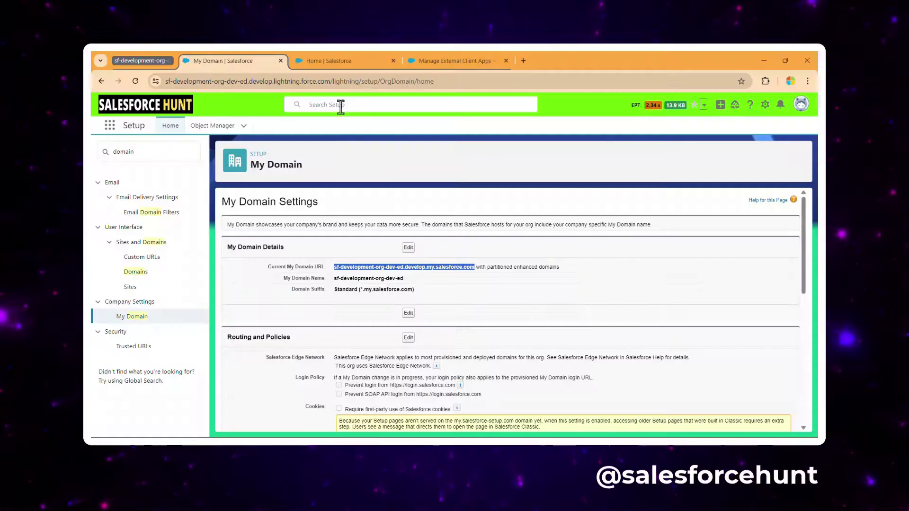
left_click(422, 66)
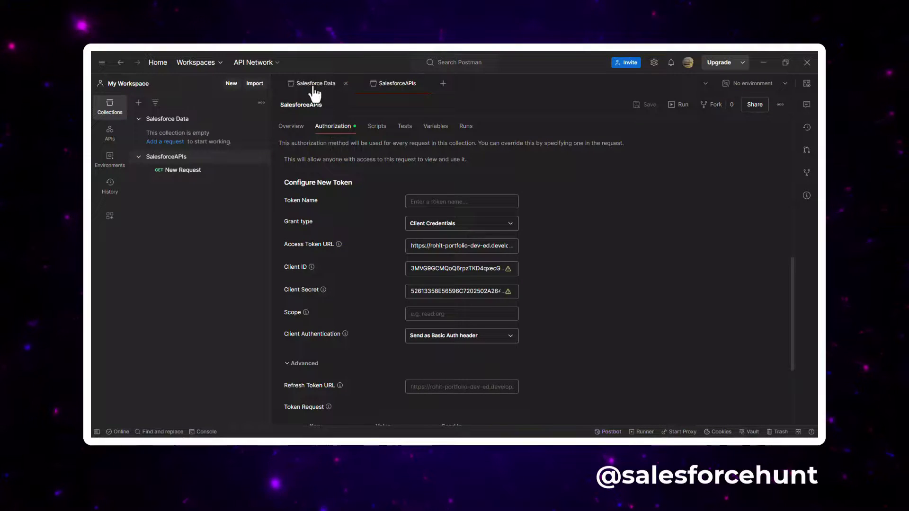
Step: Paste the consumer key and secret into Salesforce Data's Client ID and Client Secret fields
left_click(313, 88)
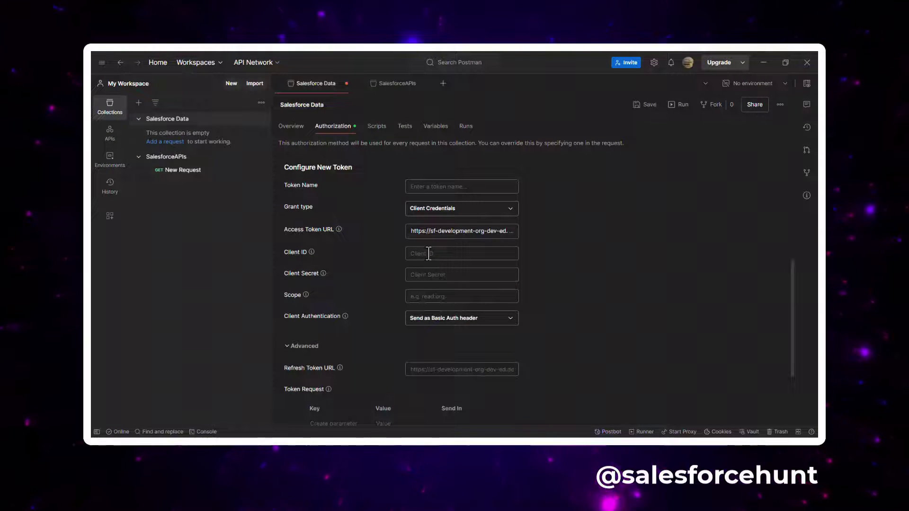
key("ctrl+v")
left_click(463, 280)
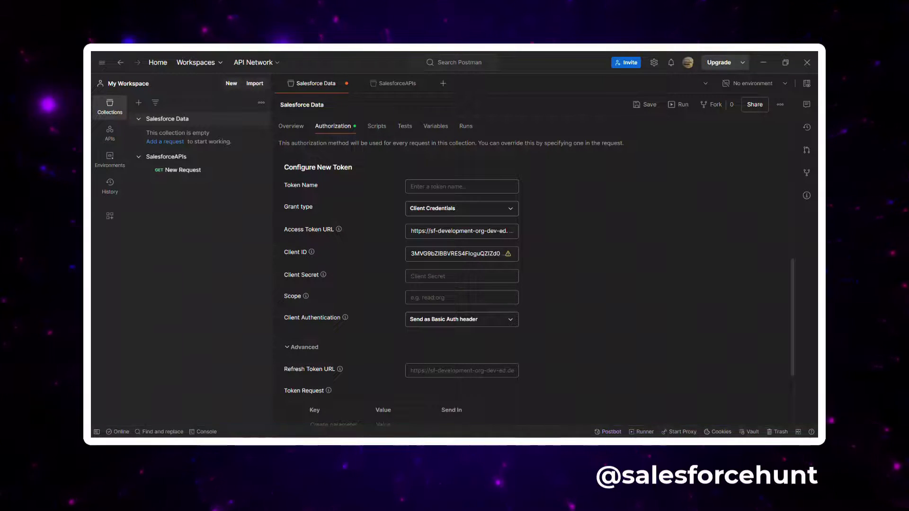
left_click(539, 438)
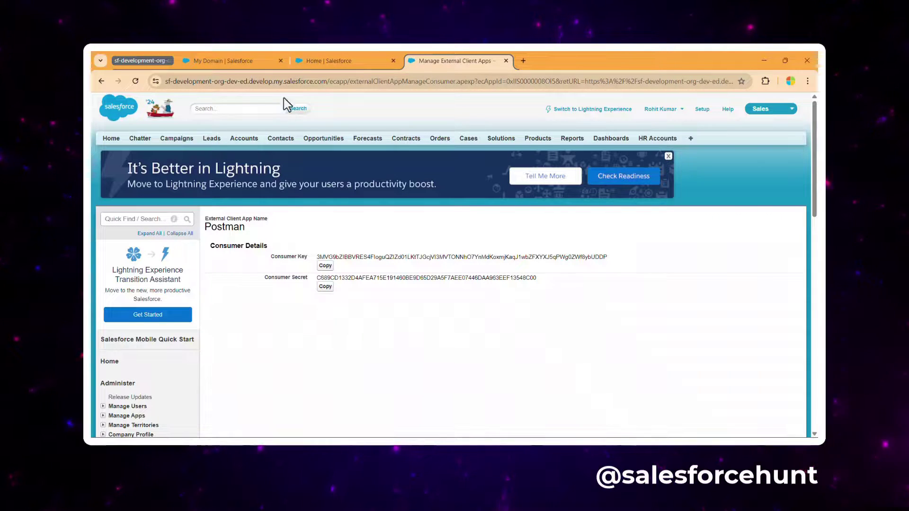
left_click(544, 440)
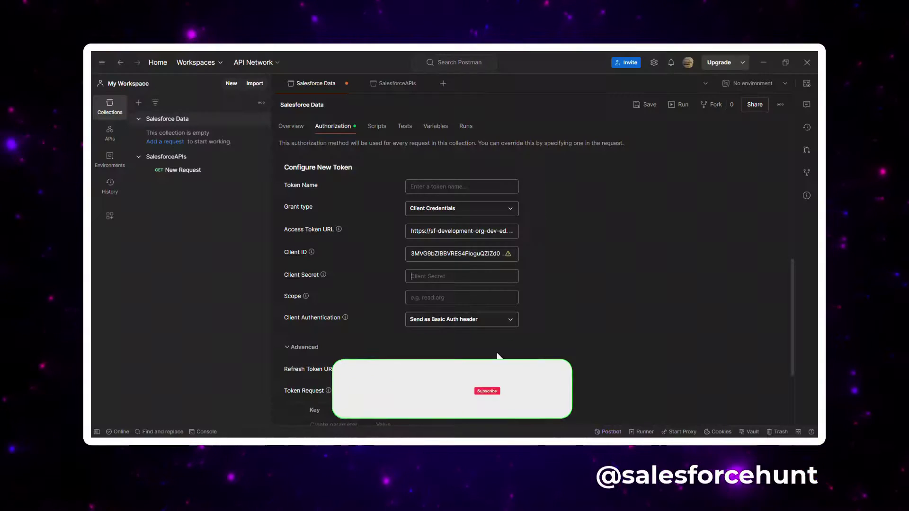
key("ctrl+v")
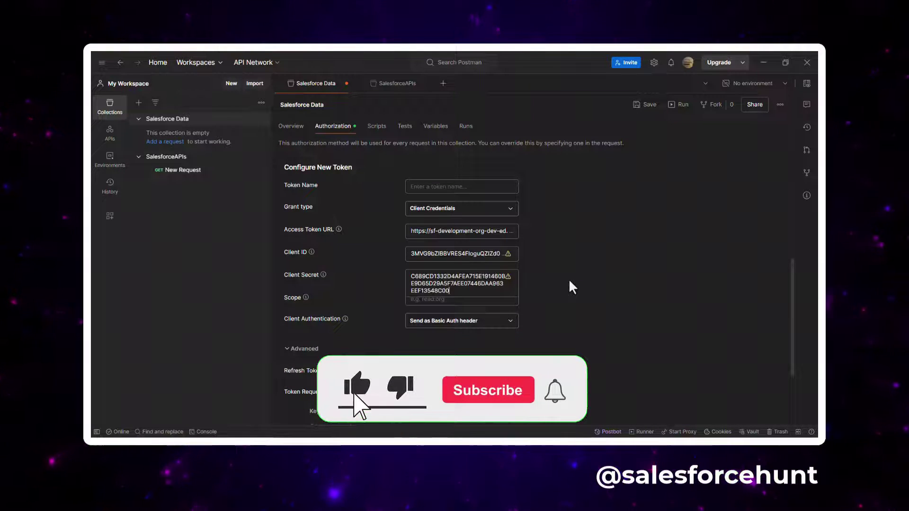
Step: Compare against SalesforceAPIs and review Salesforce Data's completed Client Credentials token settings
left_click(387, 85)
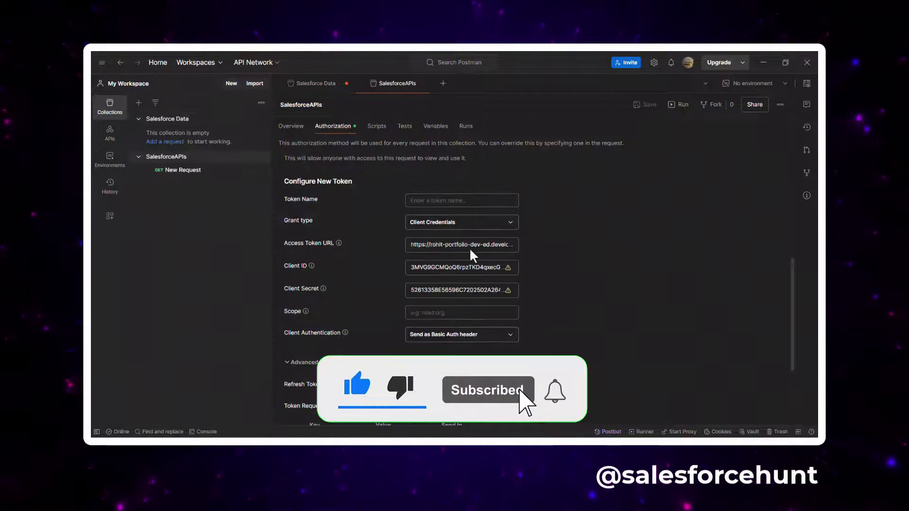
left_click(324, 88)
left_click(397, 84)
scroll(551, 217, "down", 3)
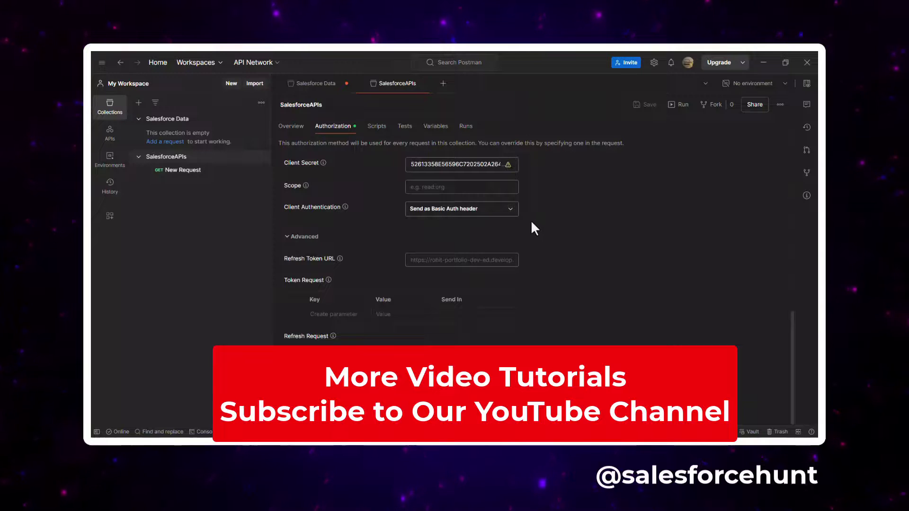
scroll(531, 222, "up", 5)
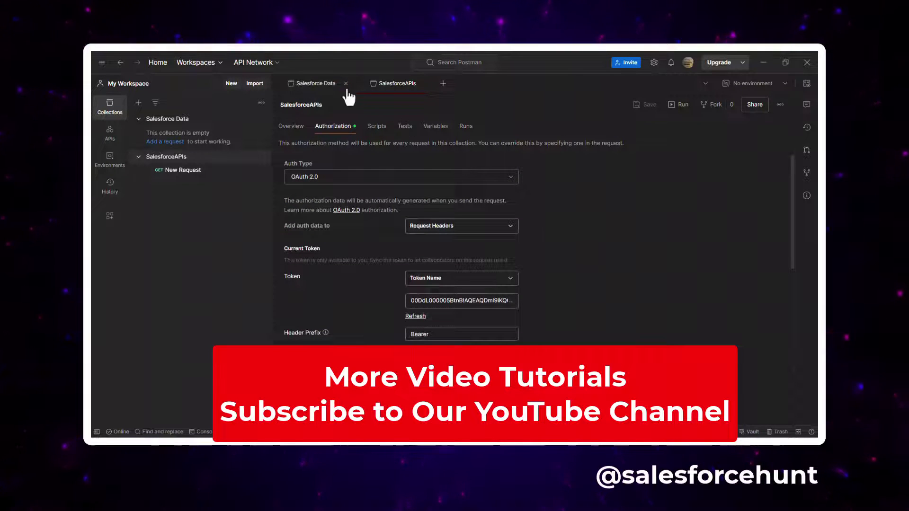
left_click(331, 89)
left_click(644, 104)
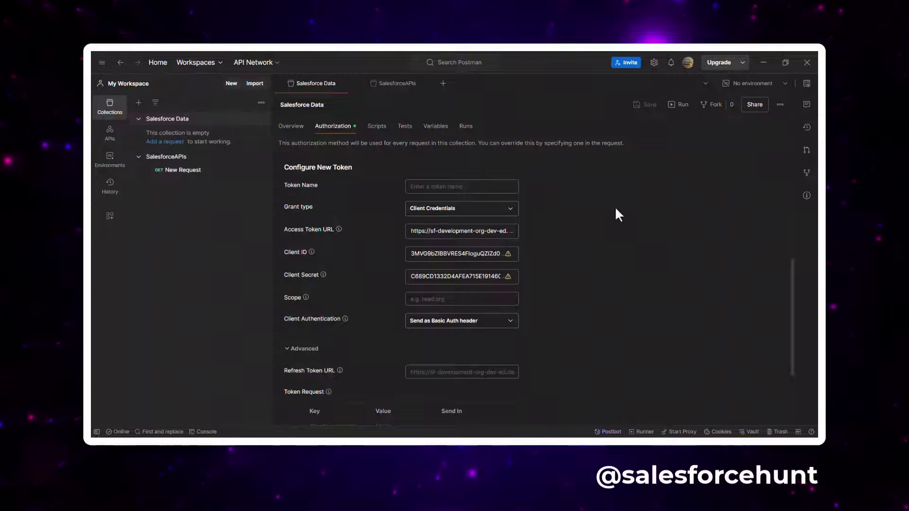
scroll(615, 206, "down", 3)
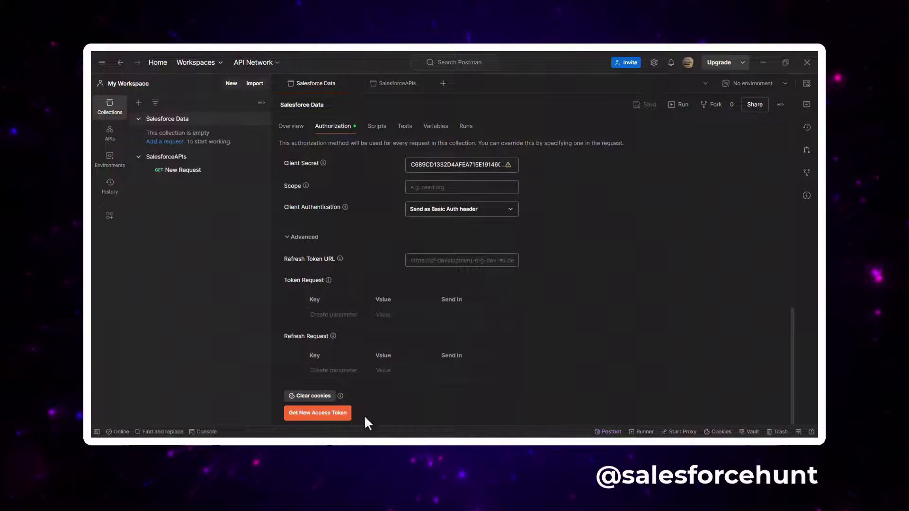
Step: Get a fresh Salesforce access token and apply it as the Salesforce Data collection's current token
left_click(341, 415)
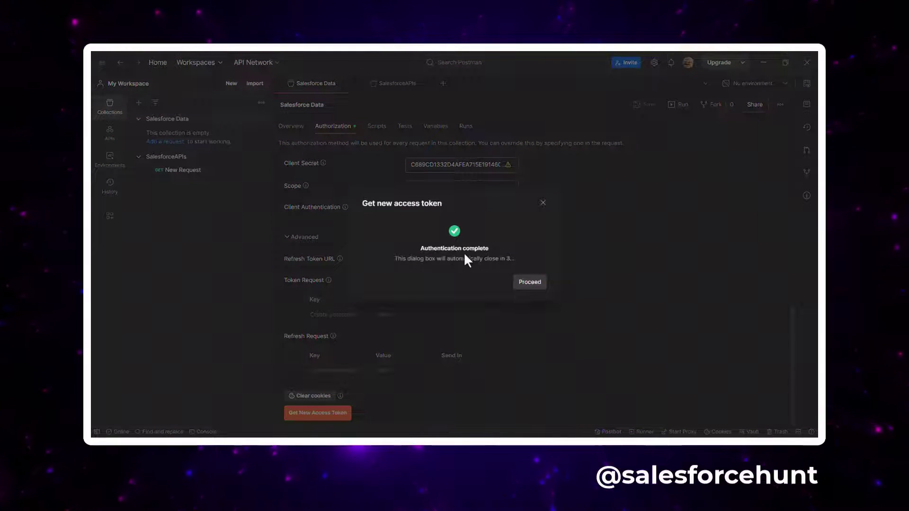
left_click(530, 283)
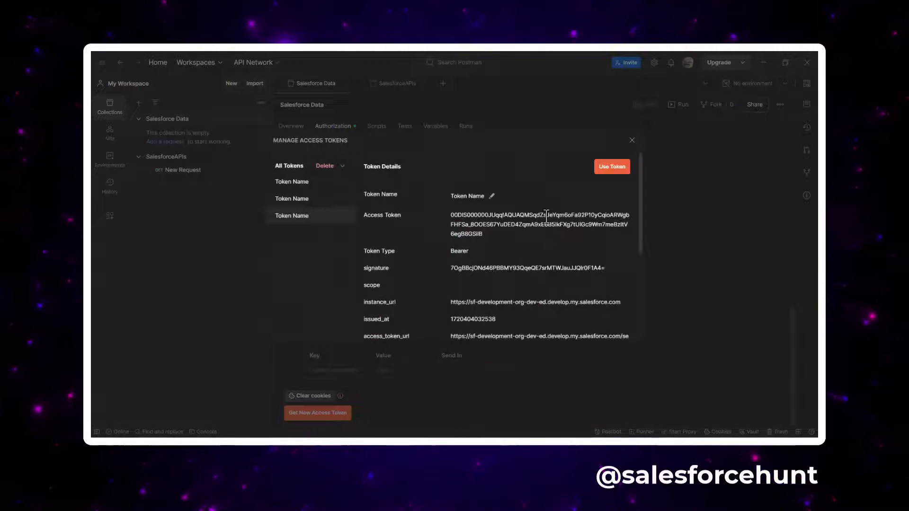
left_click(608, 168)
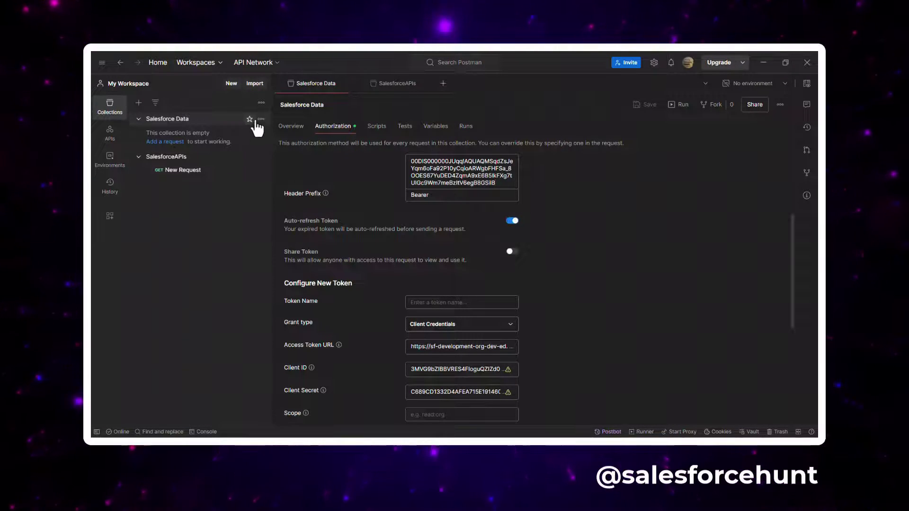
left_click(260, 120)
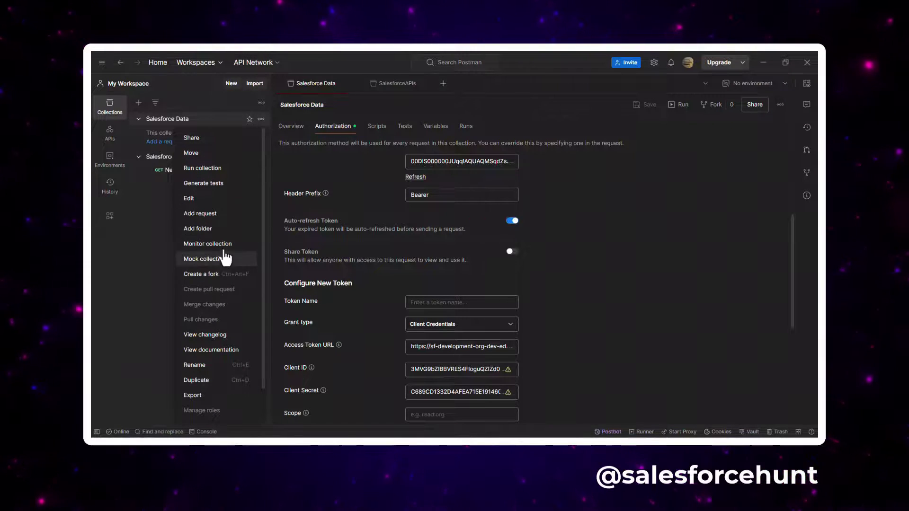
Step: Add a new GET request named SOQL to the Salesforce Data collection
left_click(212, 215)
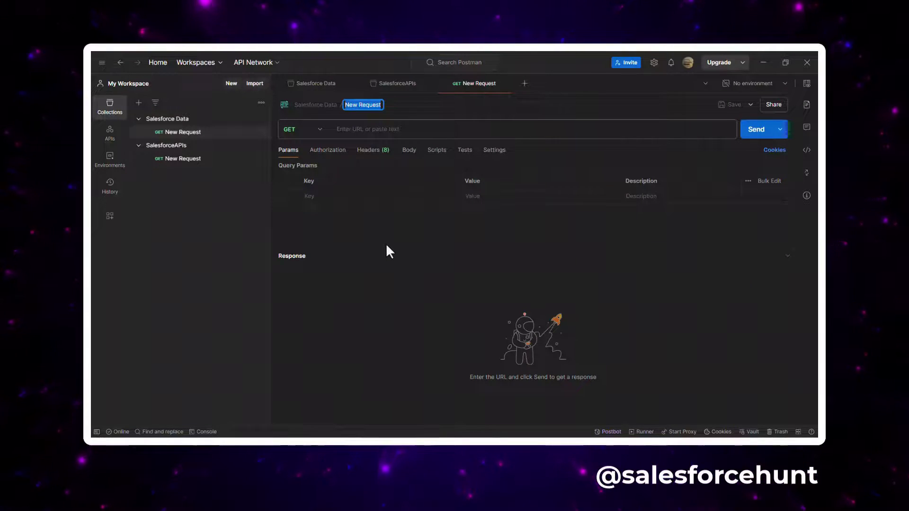
type("SOQL")
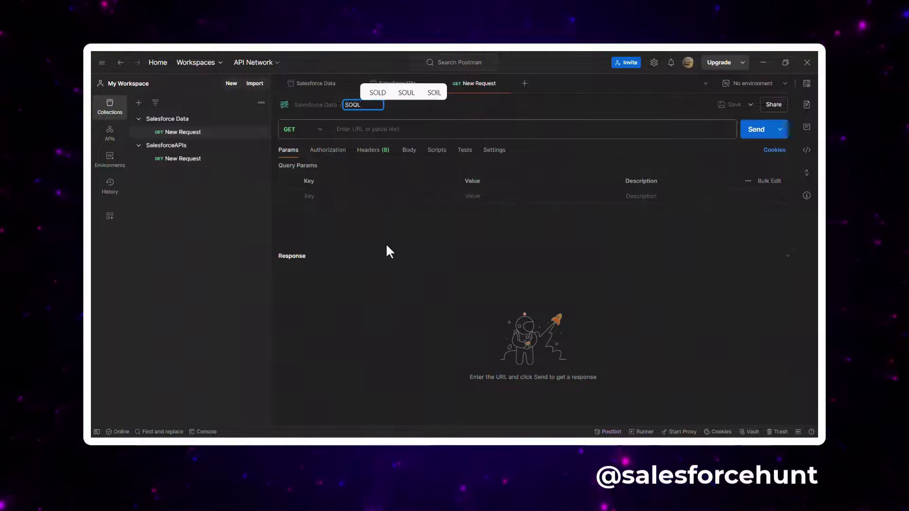
key("Return")
left_click(361, 127)
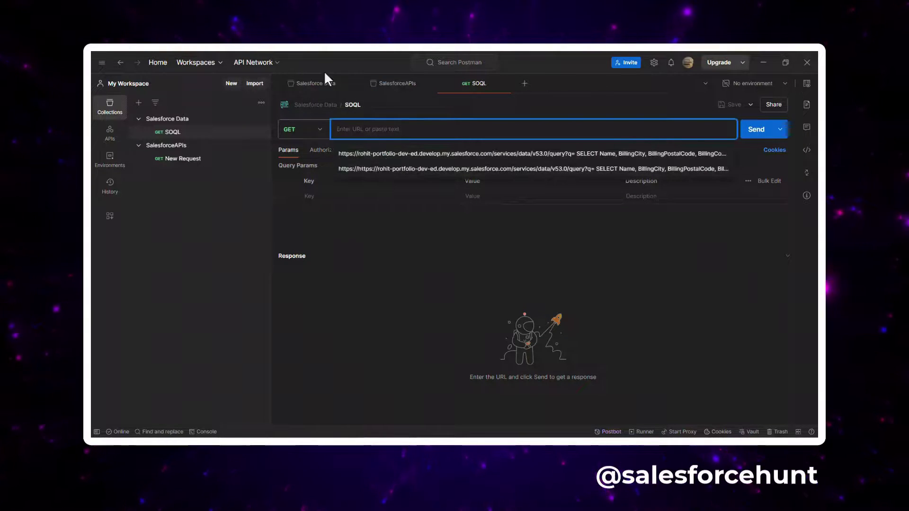
Step: Select the Salesforce instance address from the collection's Access Token URL
left_click(316, 84)
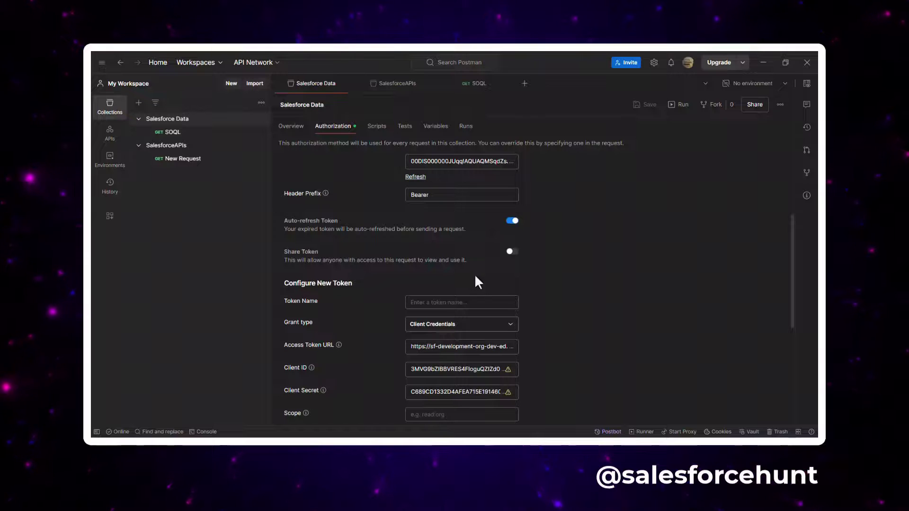
scroll(464, 303, "down", 5)
scroll(464, 319, "up", 1)
scroll(463, 311, "up", 1)
left_click(433, 214)
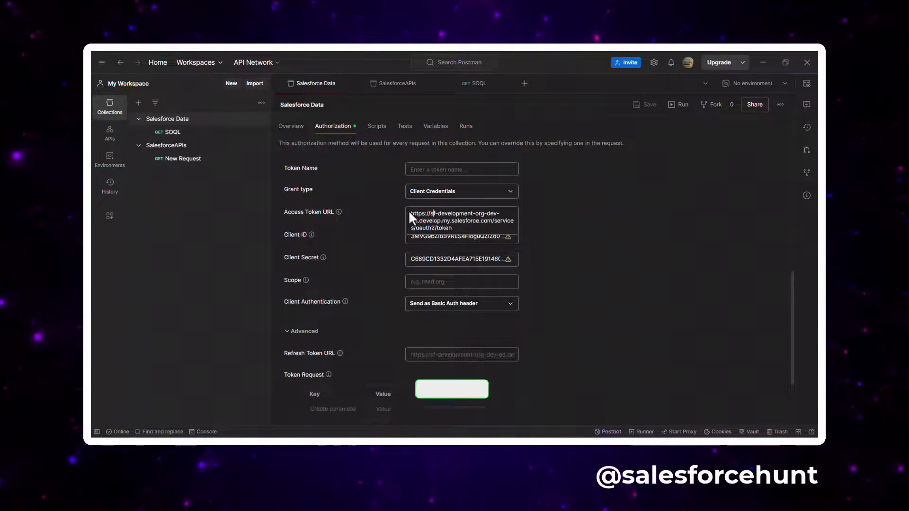
left_click_drag(410, 213, 491, 222)
key("ctrl+c")
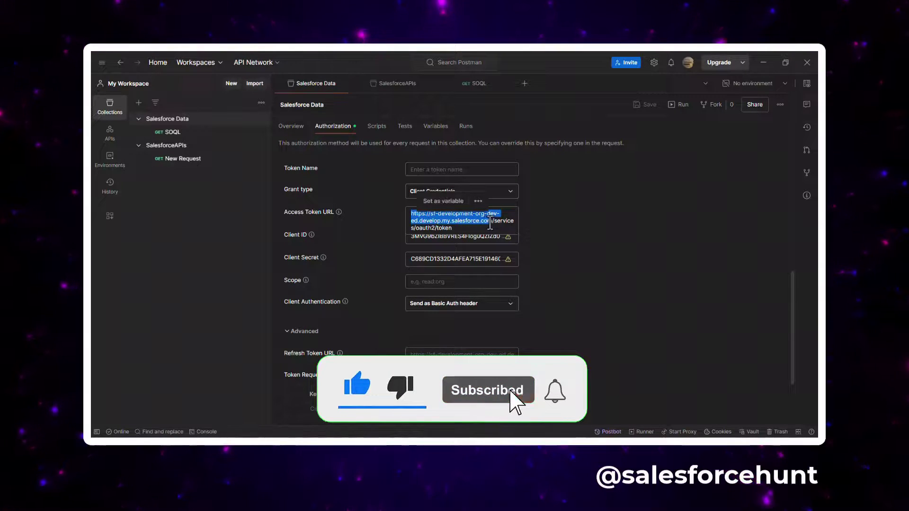
left_click(474, 85)
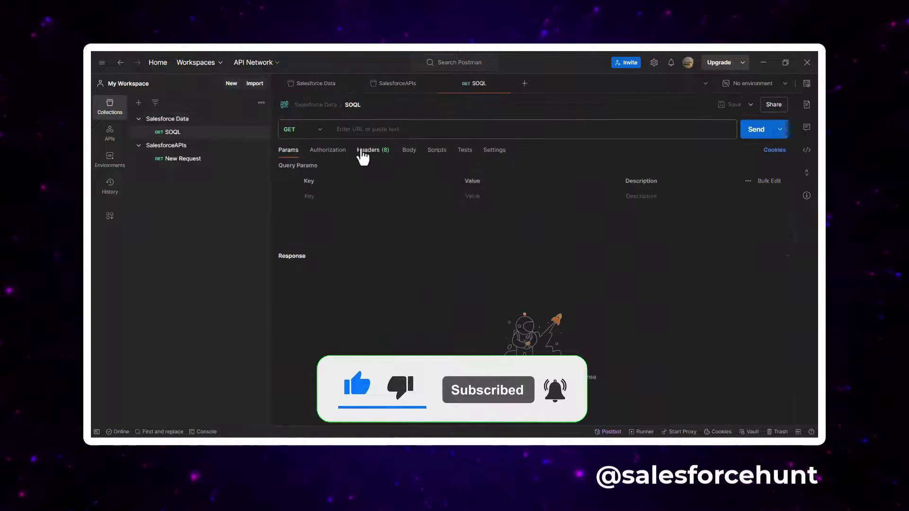
Step: Save SOQL with this org's v53.0 query URL selecting Name, BillingCity, BillingPostalCode, BillingCountry from Account
left_click(362, 129)
key("ctrl+v")
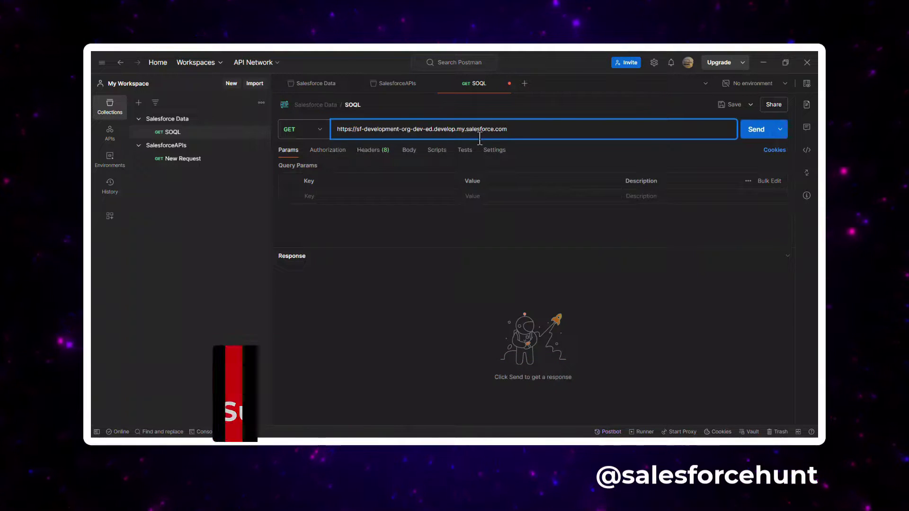
type("/")
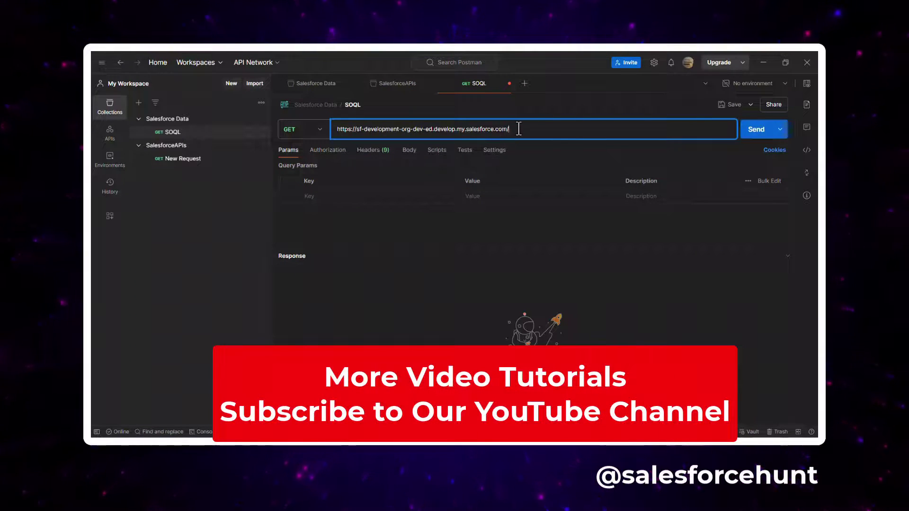
key("ctrl+a")
key("BackSpace")
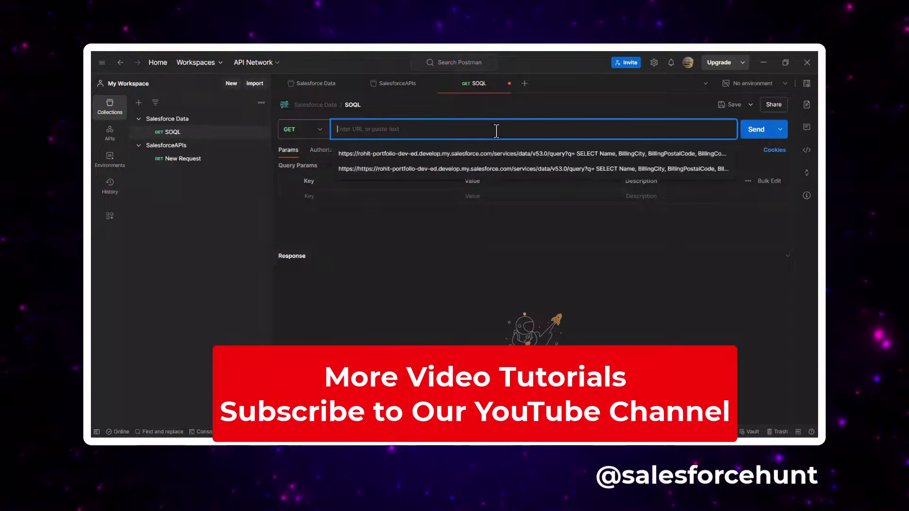
left_click(452, 156)
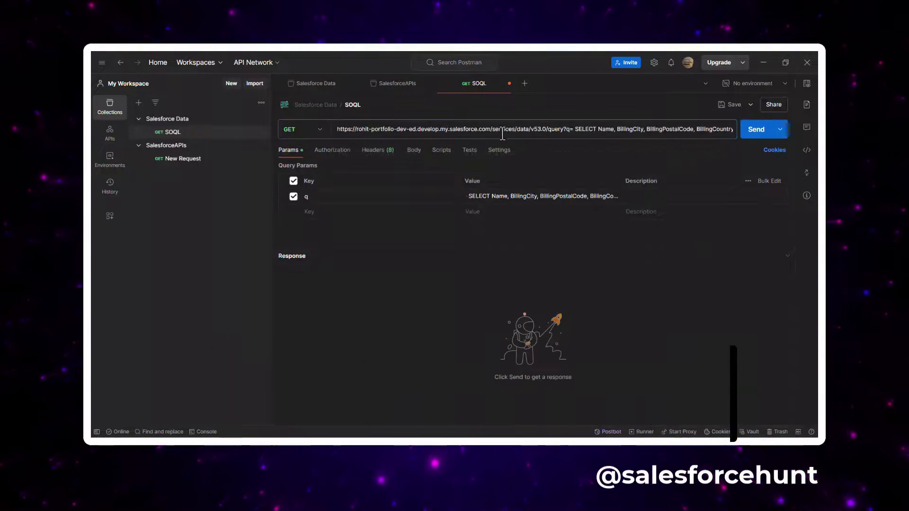
left_click_drag(491, 128, 310, 129)
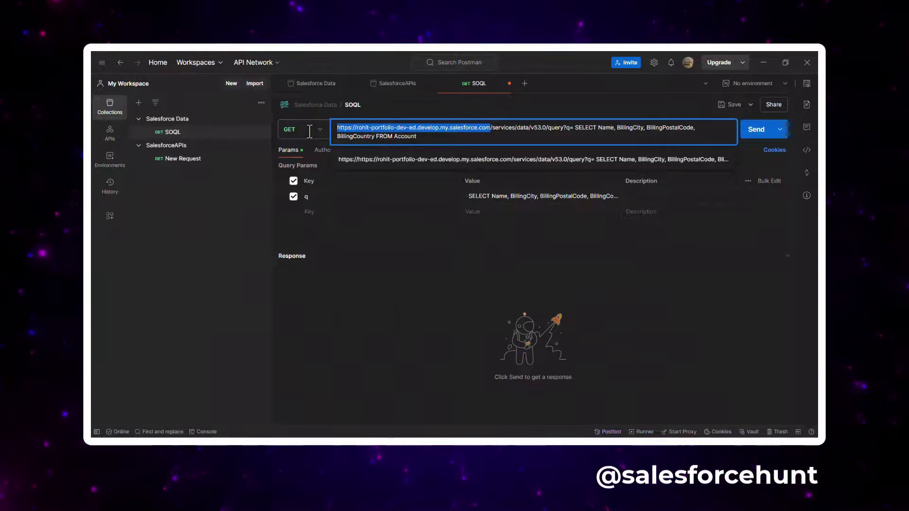
key("ctrl+v")
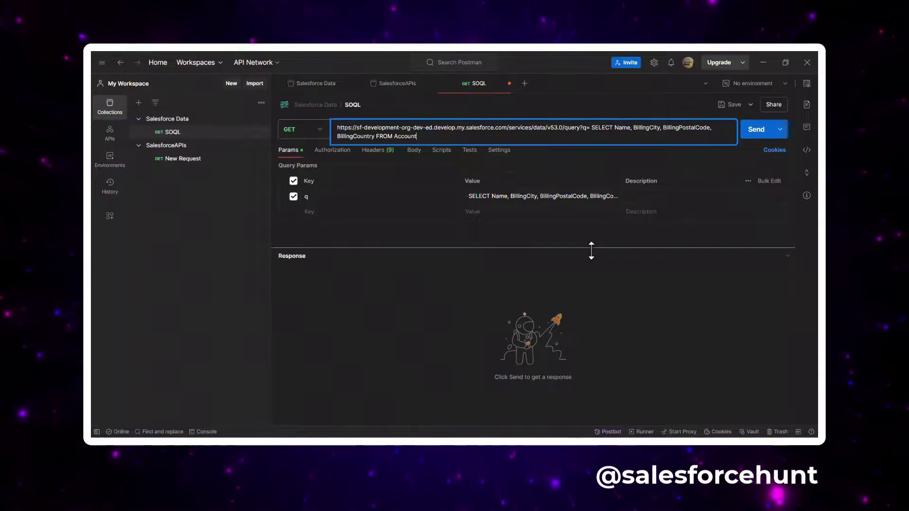
left_click(725, 105)
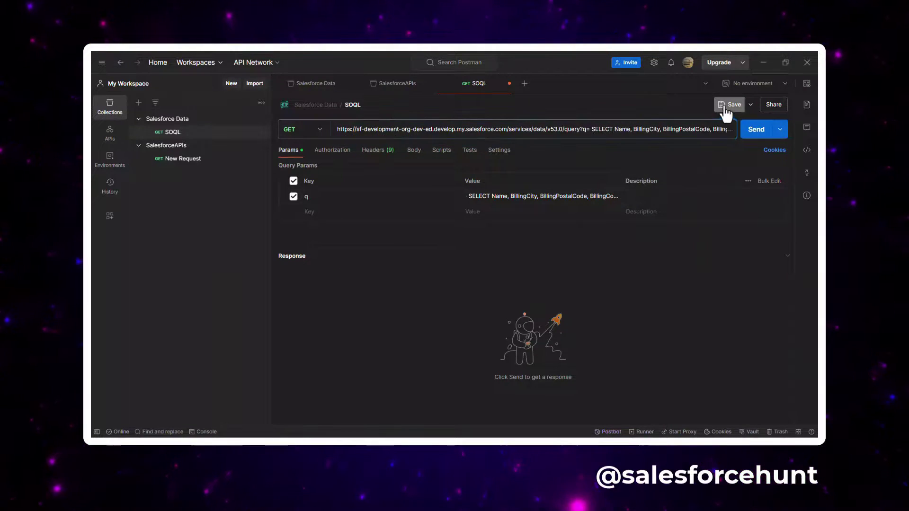
Step: Send the SOQL query, review the 200 OK Account JSON, then reopen Salesforce's Postman external client app
left_click(751, 134)
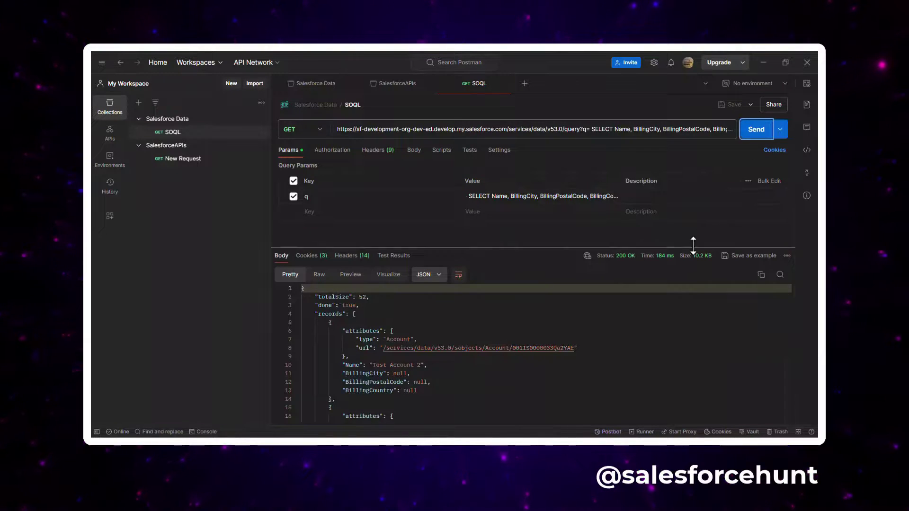
scroll(463, 361, "down", 6)
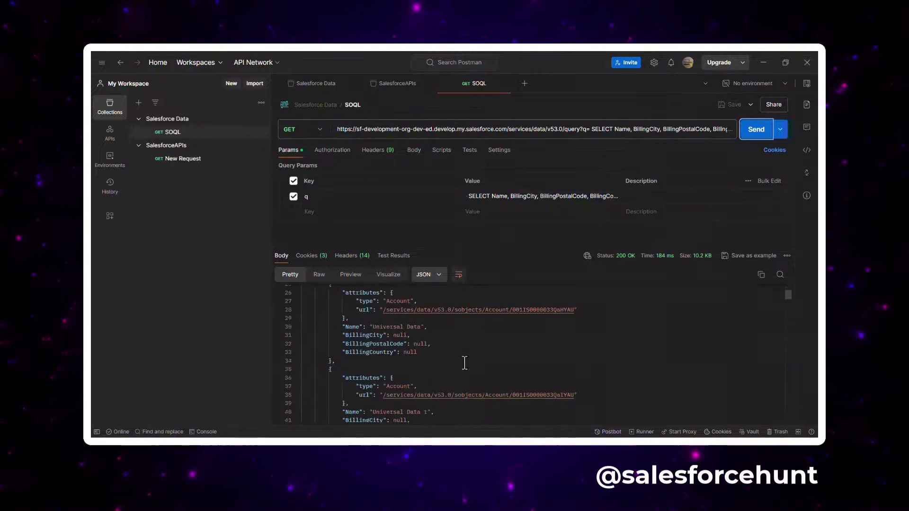
scroll(464, 363, "down", 2)
scroll(456, 344, "down", 3)
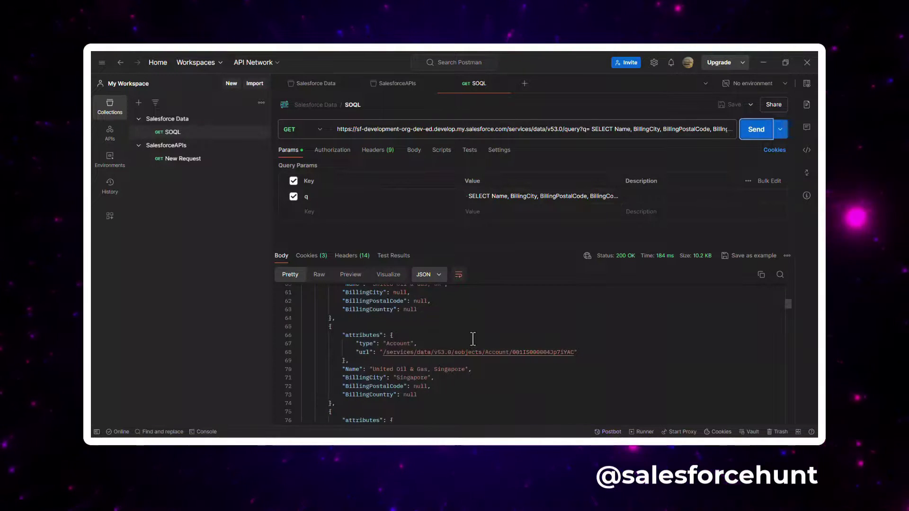
scroll(473, 338, "down", 10)
scroll(476, 339, "down", 2)
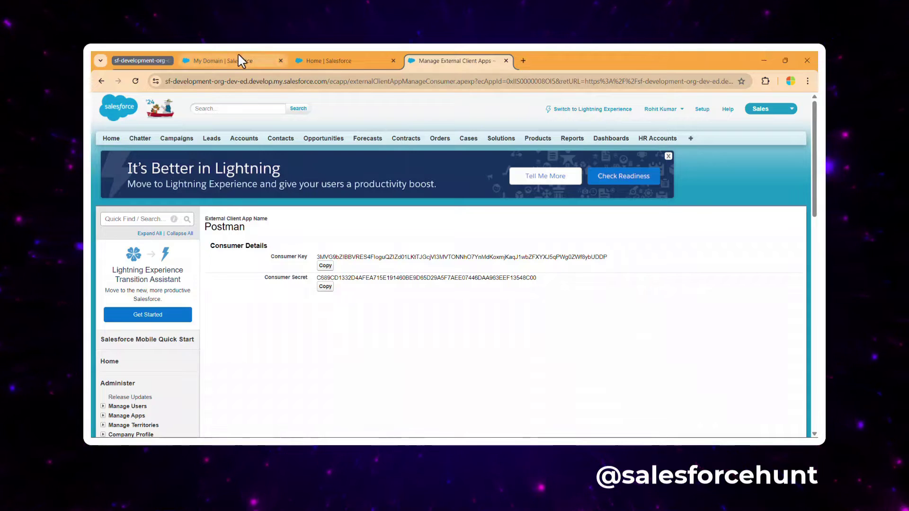
left_click(234, 60)
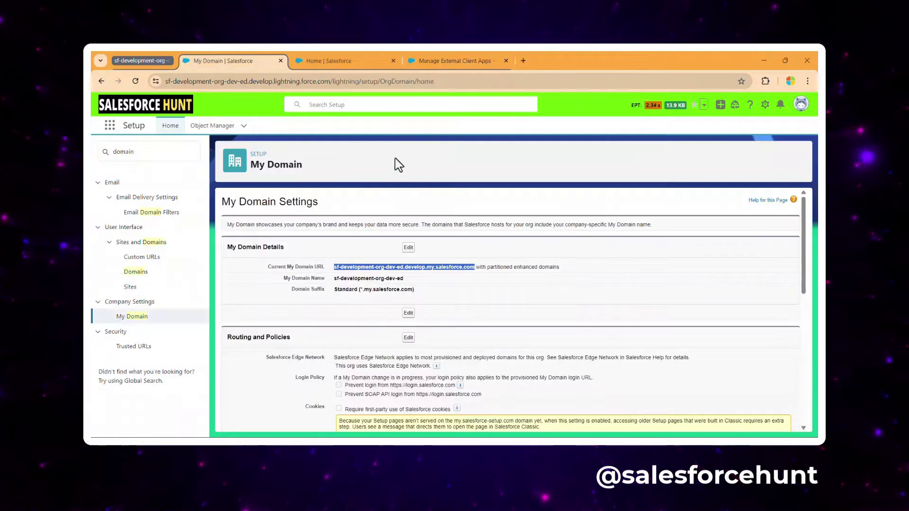
left_click(345, 65)
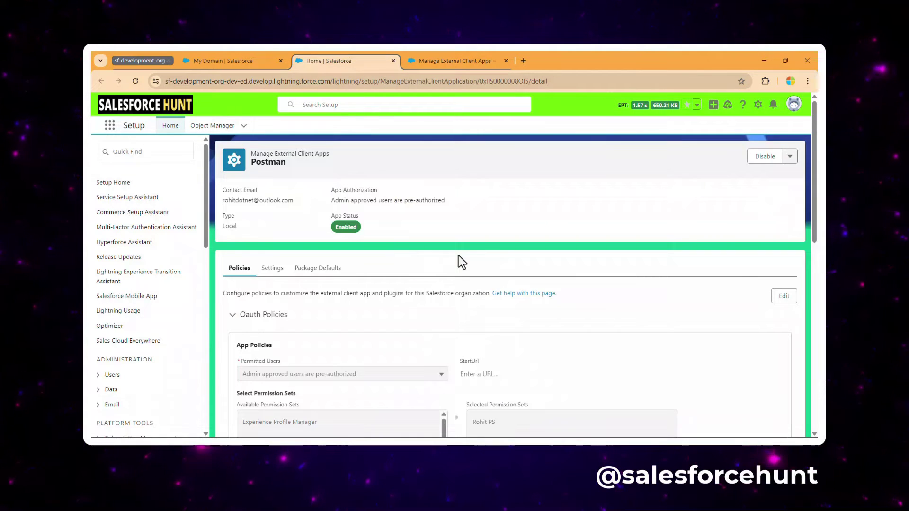